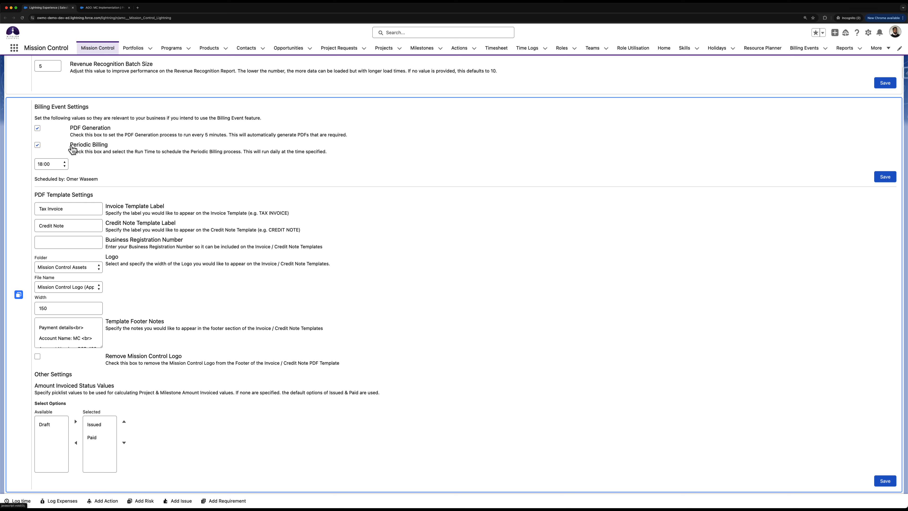
Step: Review the PDF Generation and Periodic Billing options, including the available run times, in the Billing Event Settings
left_click_drag(70, 146, 110, 147)
left_click(53, 167)
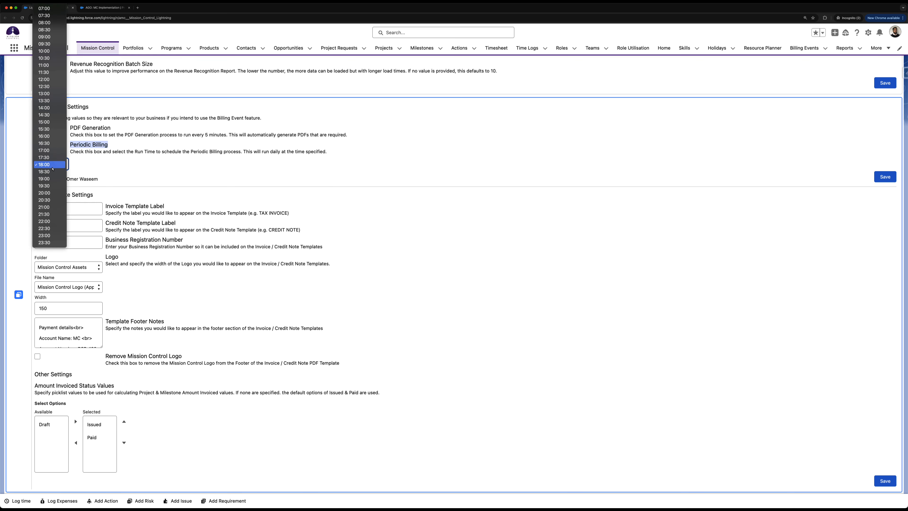
left_click(53, 165)
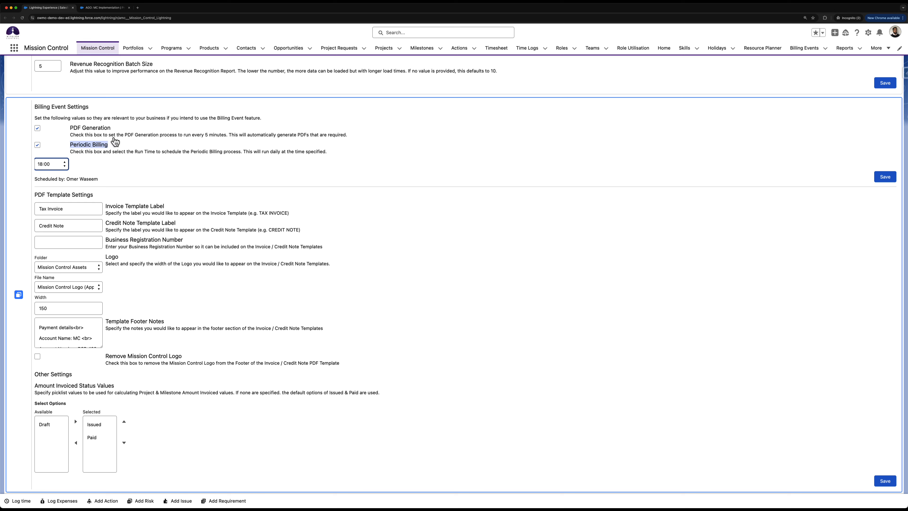
left_click(71, 135)
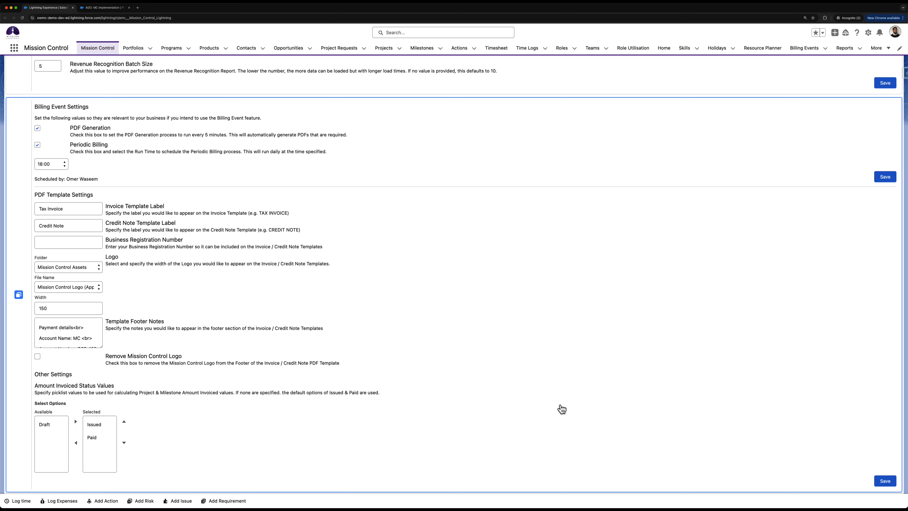
scroll(245, 259, "up", 10)
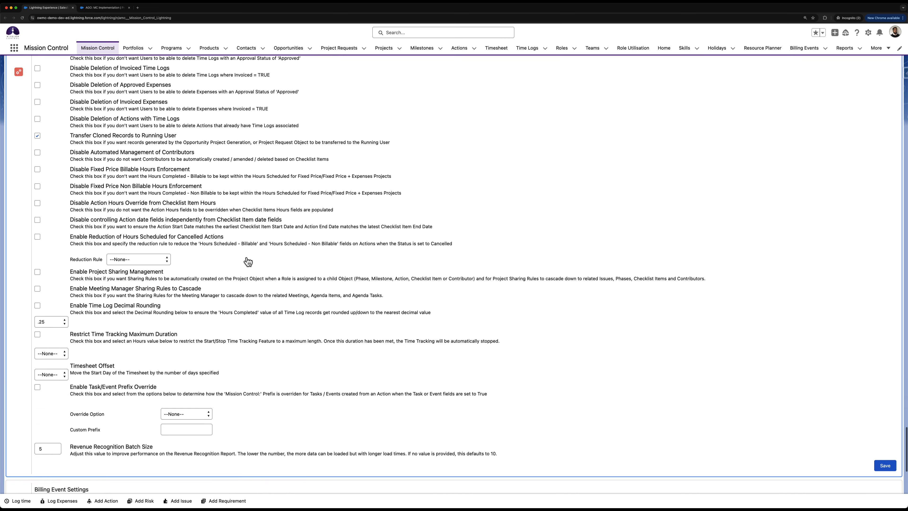
Step: Expand the Work Breakdown Structure of the AGO: MC Implementation project and open the project record for editing
key("ctrl+Tab")
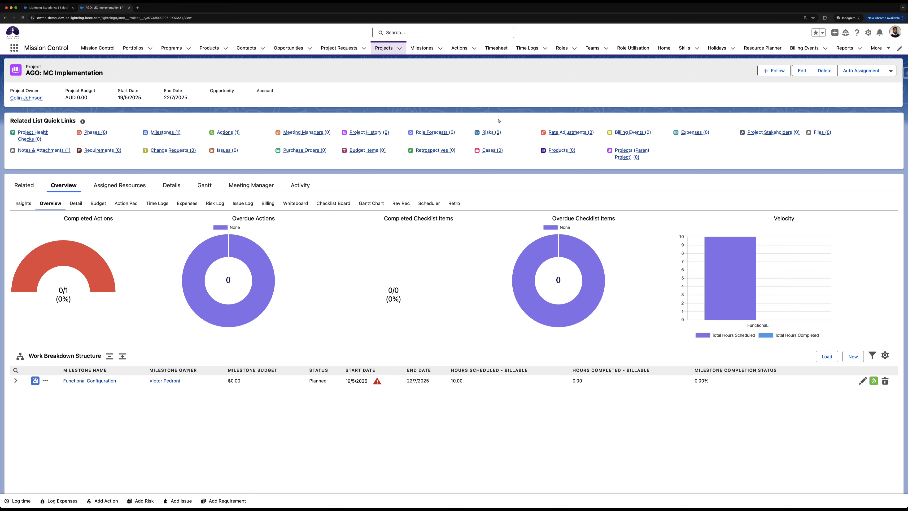
left_click(122, 356)
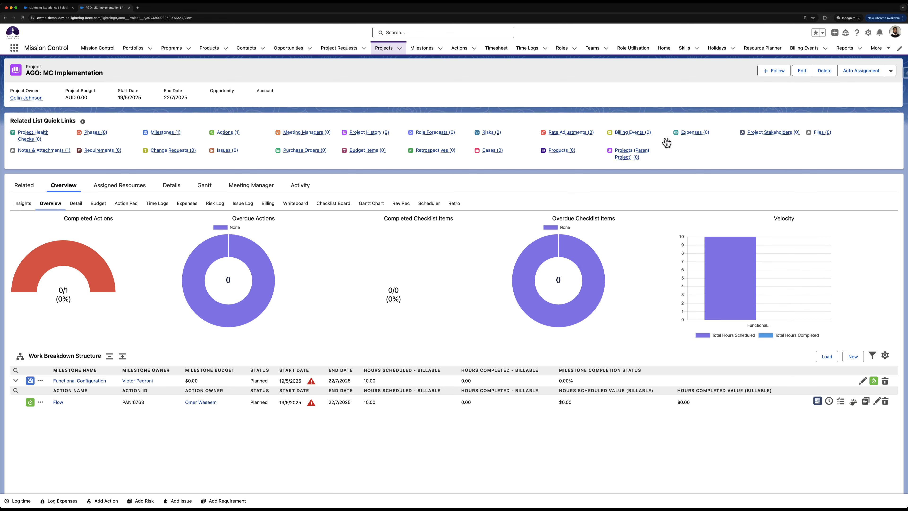
left_click(804, 71)
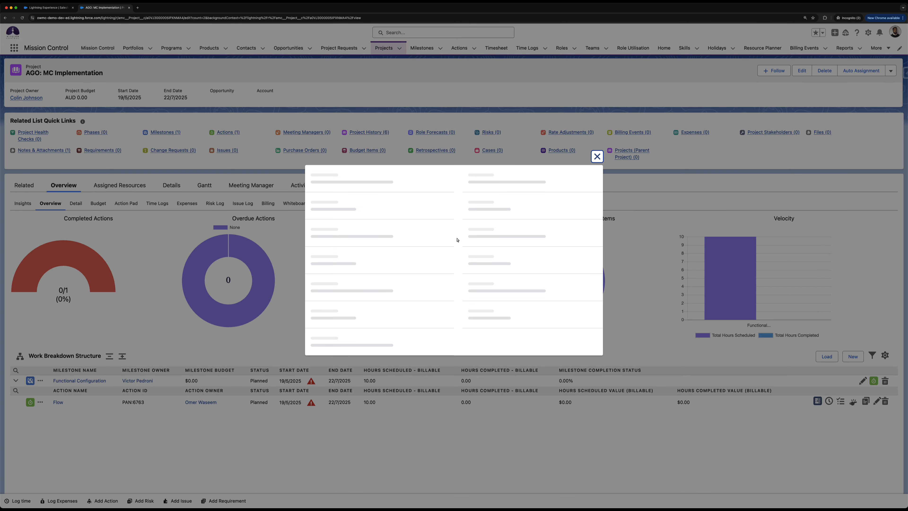
Step: Set the project's Tax Label to Sales Tax - GST in its Billing Information
scroll(450, 268, "down", 15)
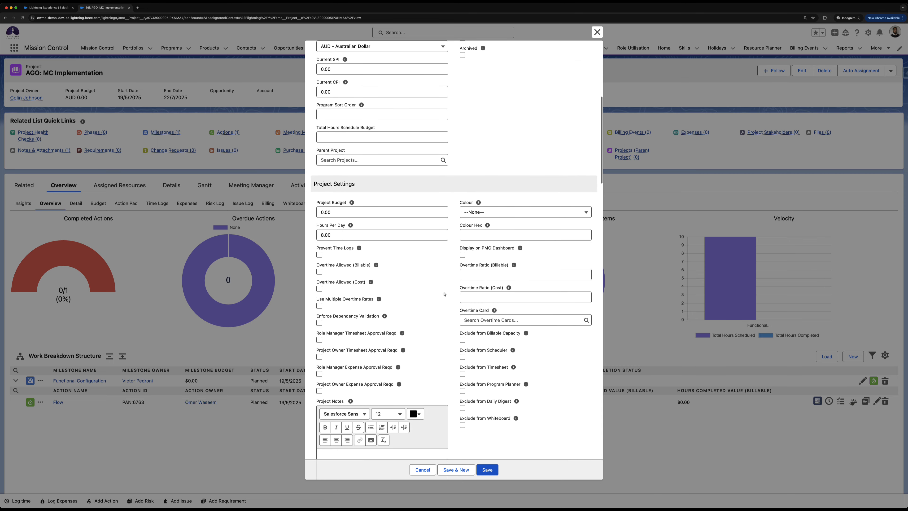
scroll(445, 294, "down", 10)
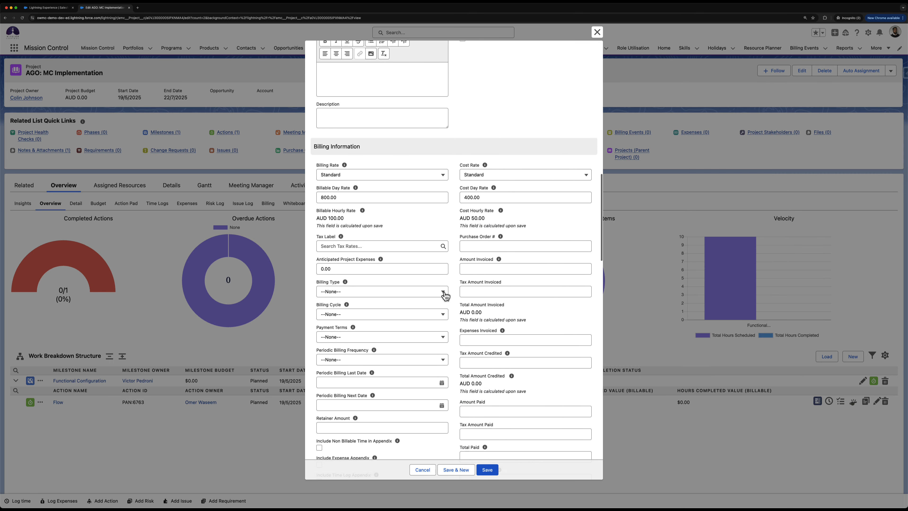
scroll(445, 295, "down", 5)
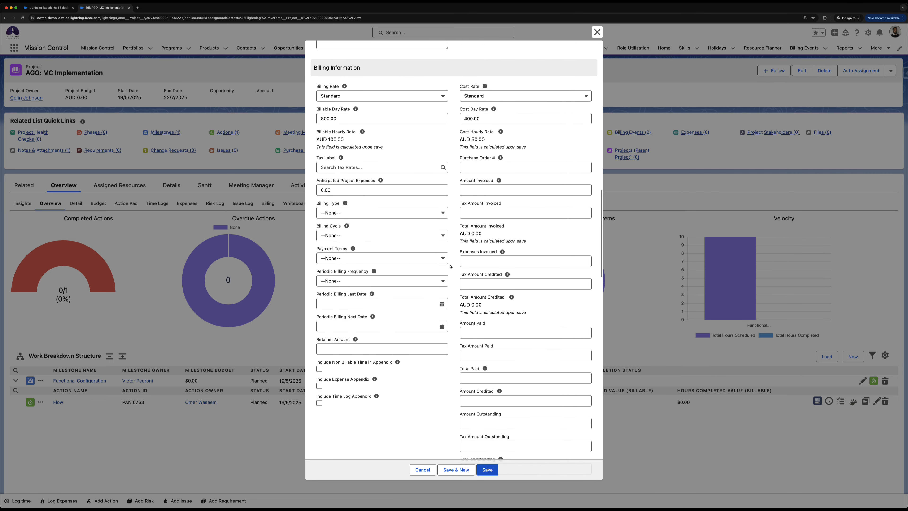
left_click(390, 167)
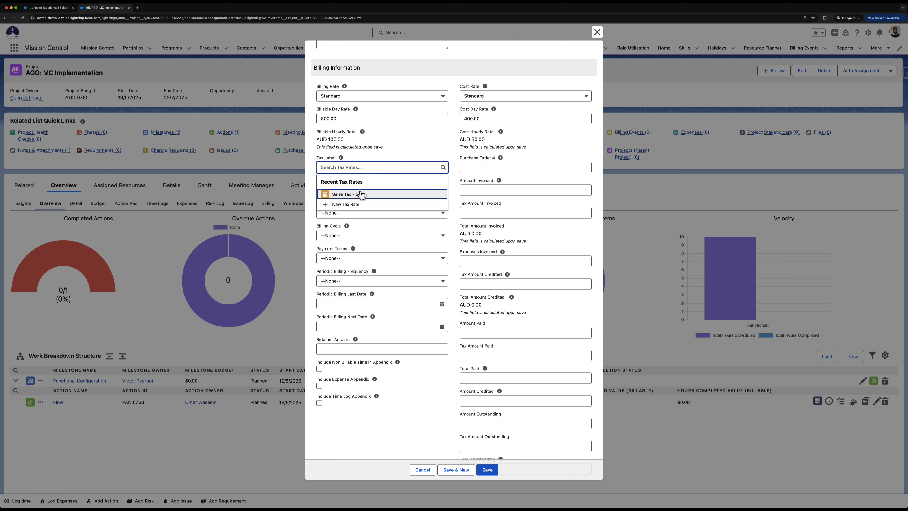
left_click(360, 192)
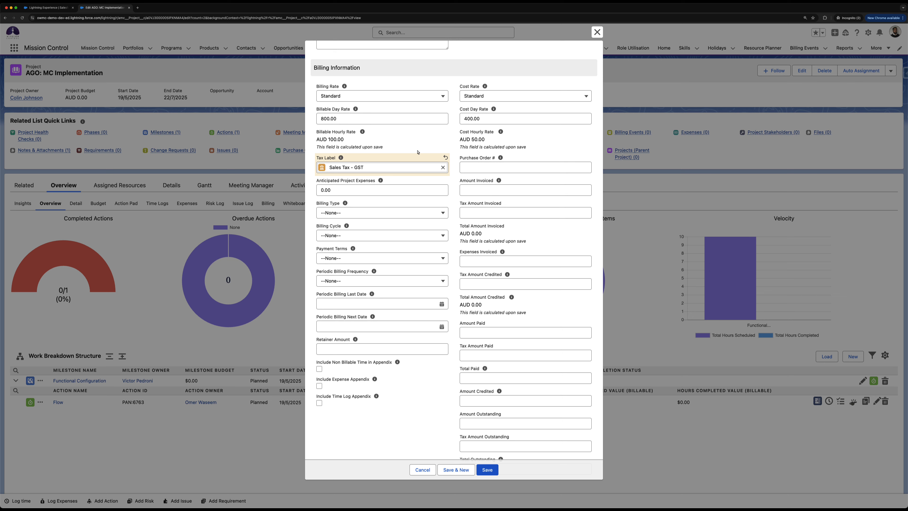
Step: Set the project's Billing Type to Deposit to T&M, Billing Cycle to Periodic and Payment Terms to 7
mouse_move(493, 109)
scroll(453, 143, "down", 1)
left_click(439, 191)
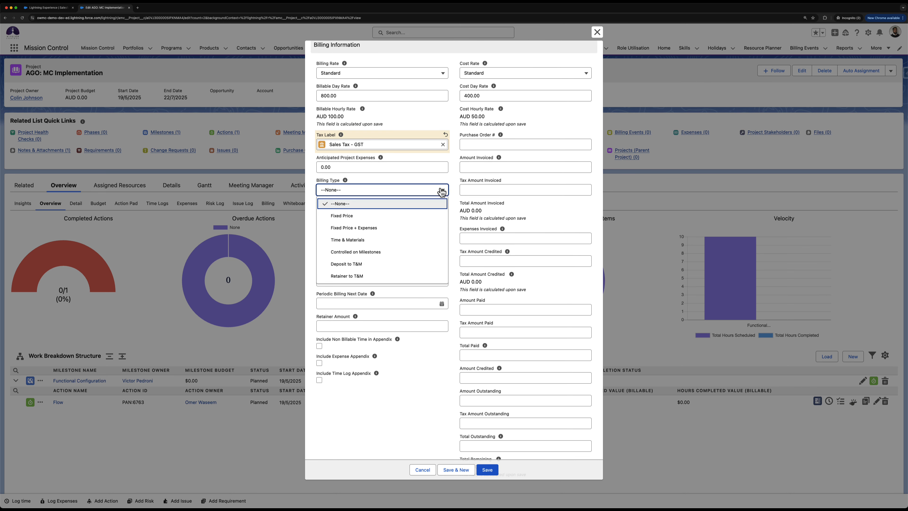
left_click(415, 263)
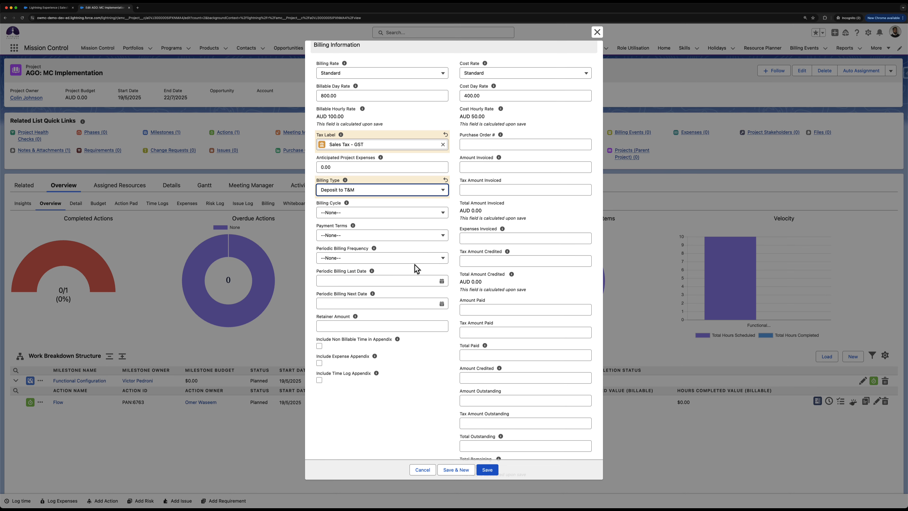
left_click(374, 215)
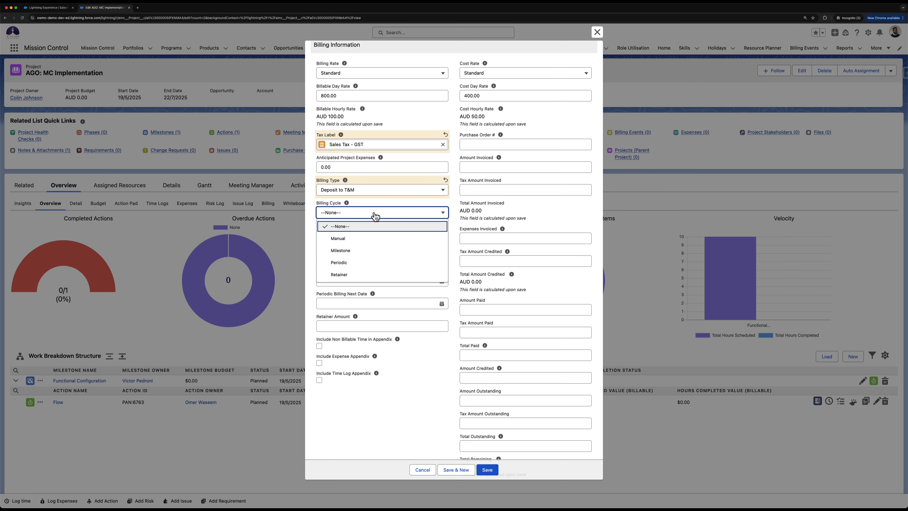
left_click(364, 265)
left_click(365, 236)
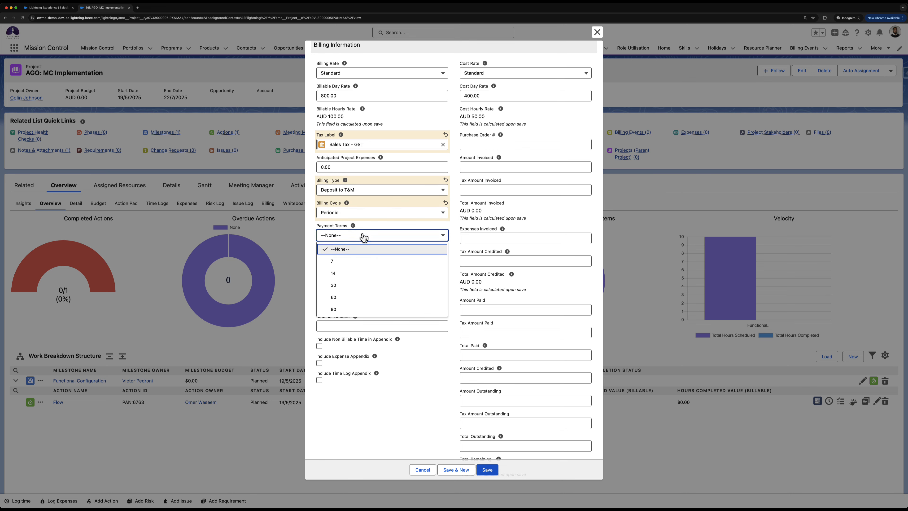
left_click(356, 263)
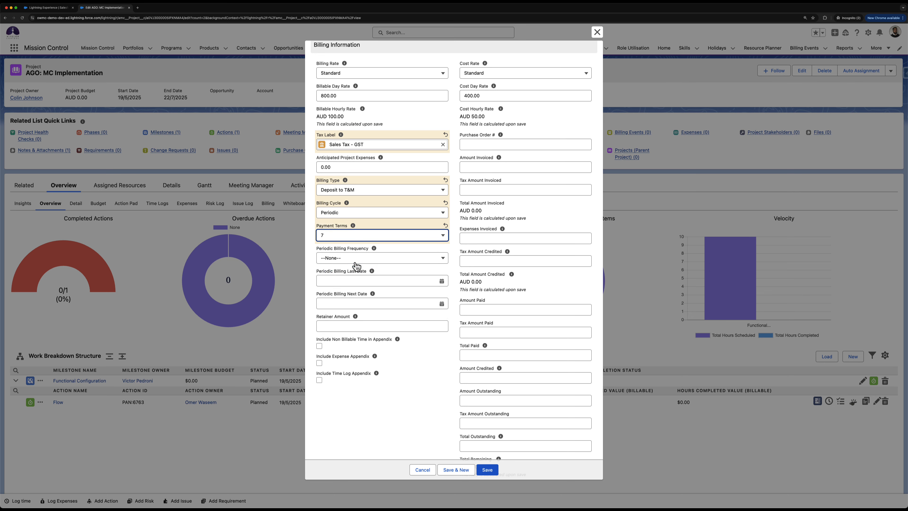
Step: Set the Periodic Billing Frequency to Monthly and the Periodic Billing Next Date to 23/5/2025
left_click(355, 262)
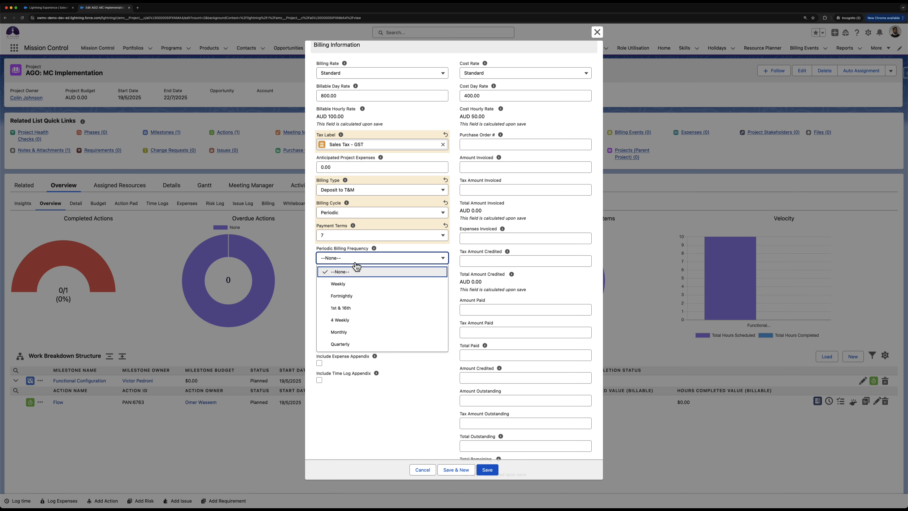
left_click(350, 335)
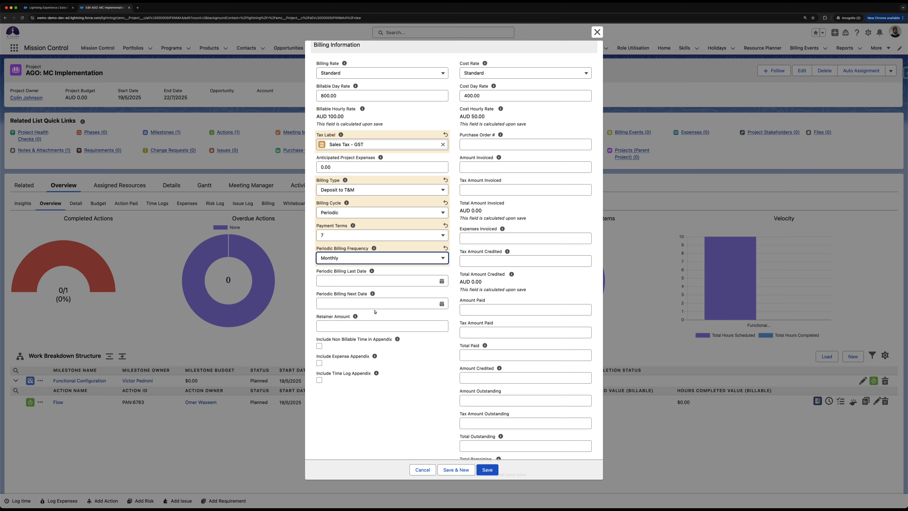
left_click(365, 301)
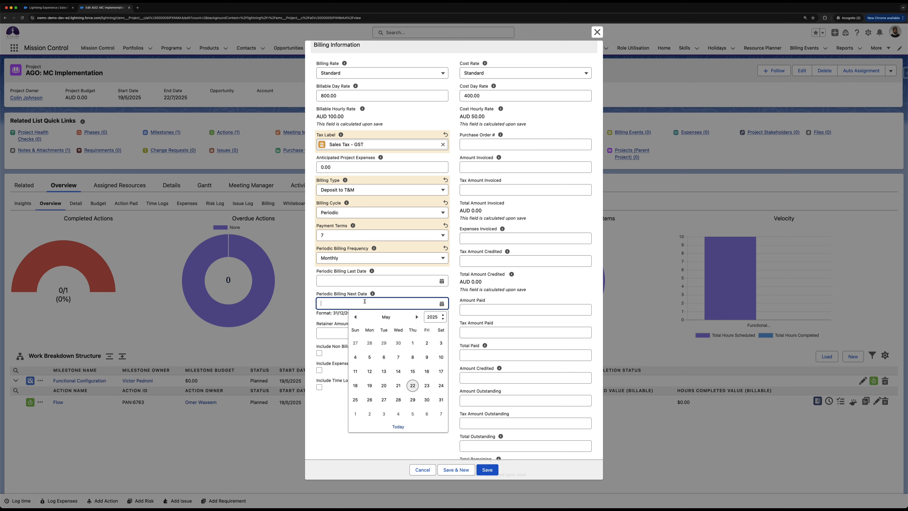
left_click(427, 386)
left_click(425, 367)
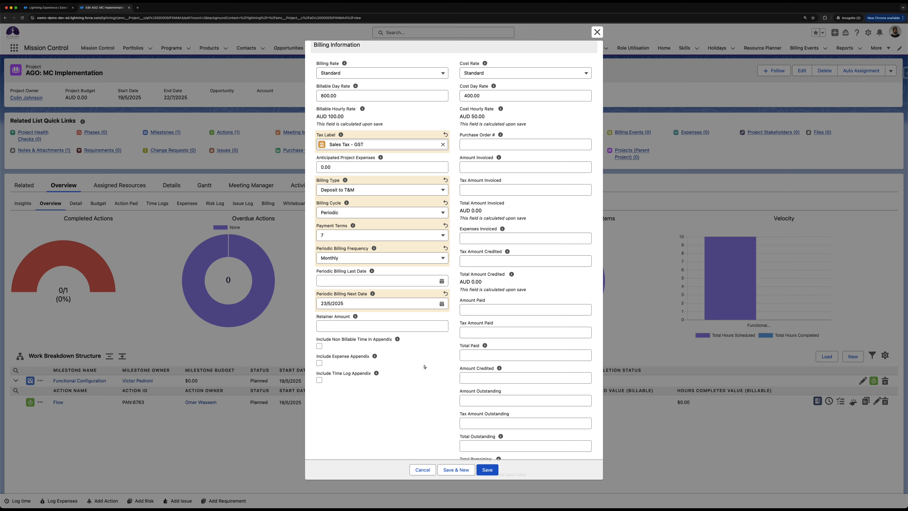
Step: Include the expense and time log appendices in the project's billing and save the project
left_click(319, 363)
left_click(319, 380)
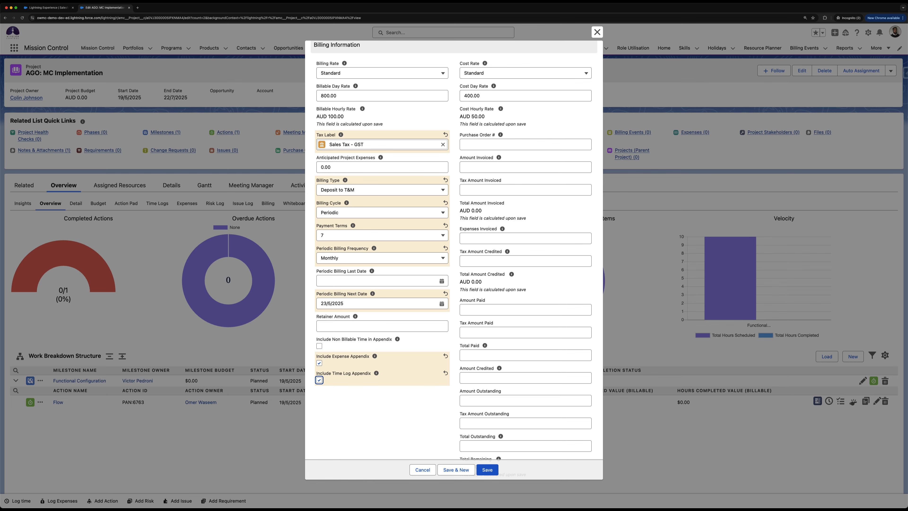
left_click(487, 470)
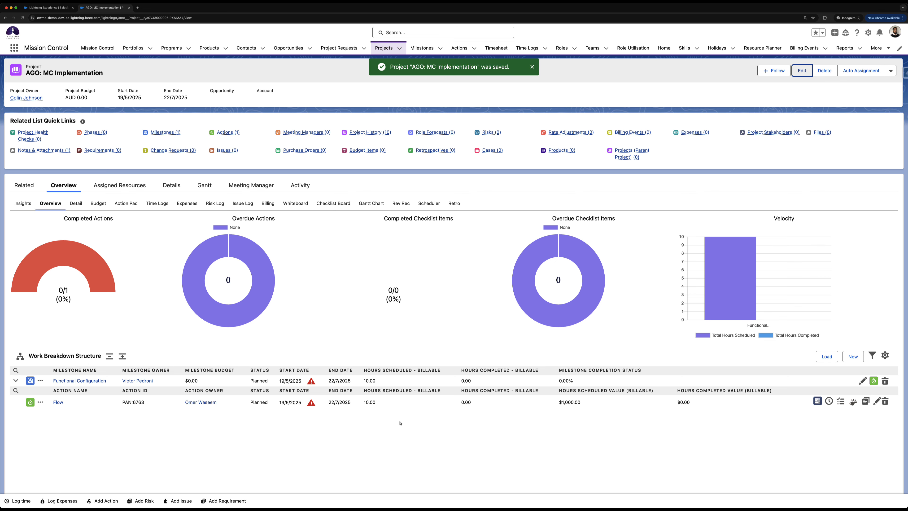
Step: Start a new billing event from the project's billing overview and name it "Deposit 1 - 22/05/2025"
left_click(268, 204)
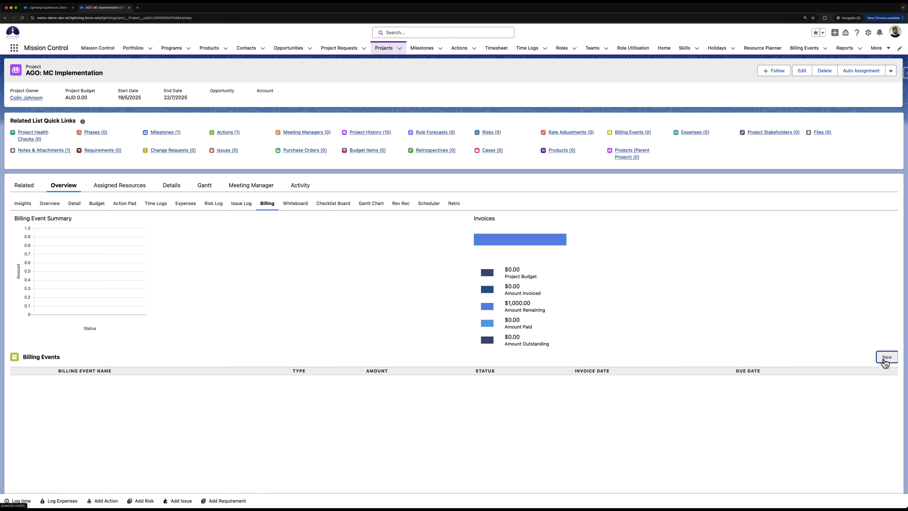
left_click(880, 358)
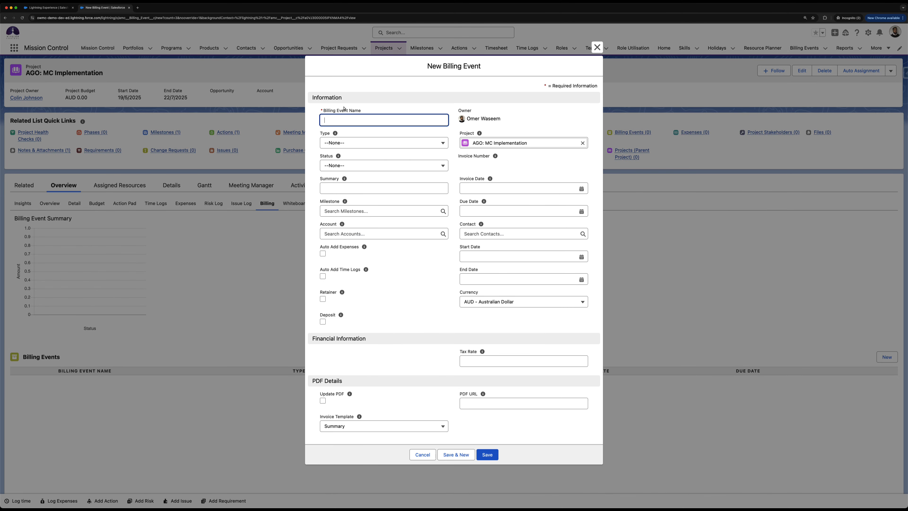
type("Deposit")
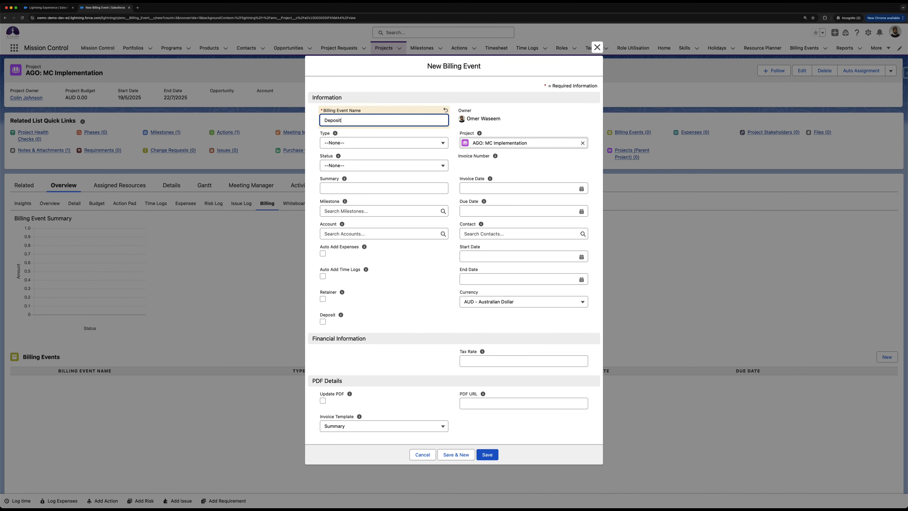
type(" 22/05/20251-")
key("Delete")
key("Delete")
type("-")
Step: Set the billing event's Type to Invoice and its Status to Draft
left_click(345, 143)
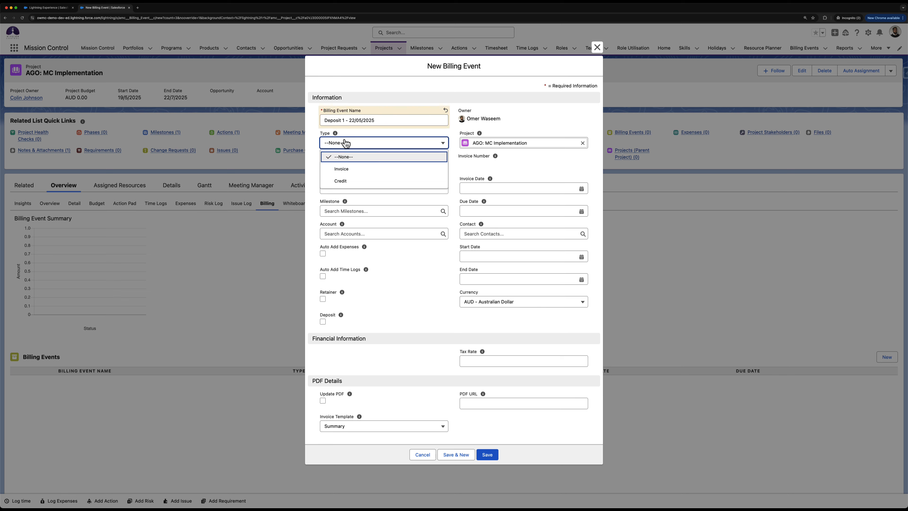
left_click(347, 168)
left_click(351, 168)
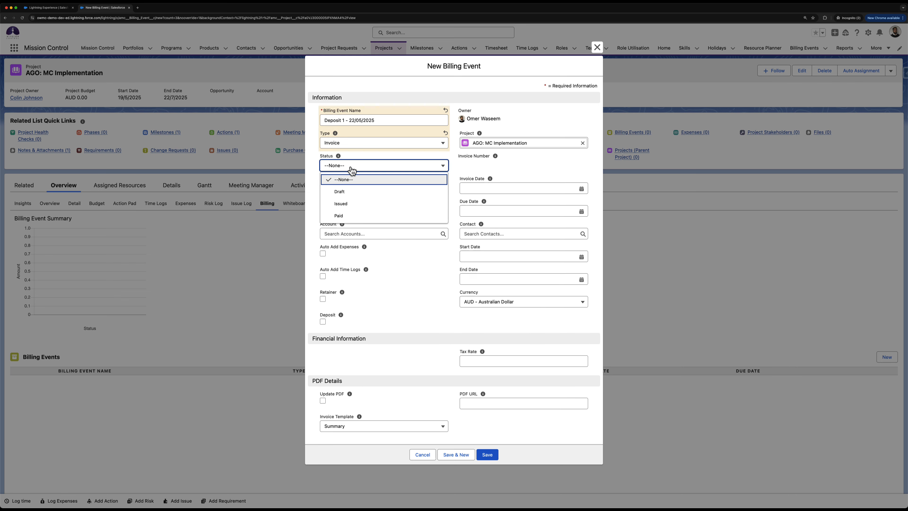
left_click(348, 192)
left_click(335, 168)
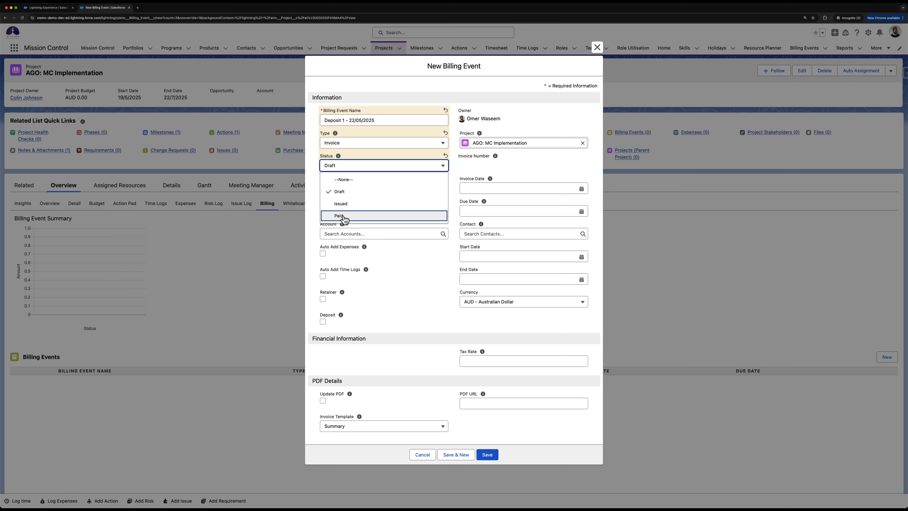
left_click(462, 172)
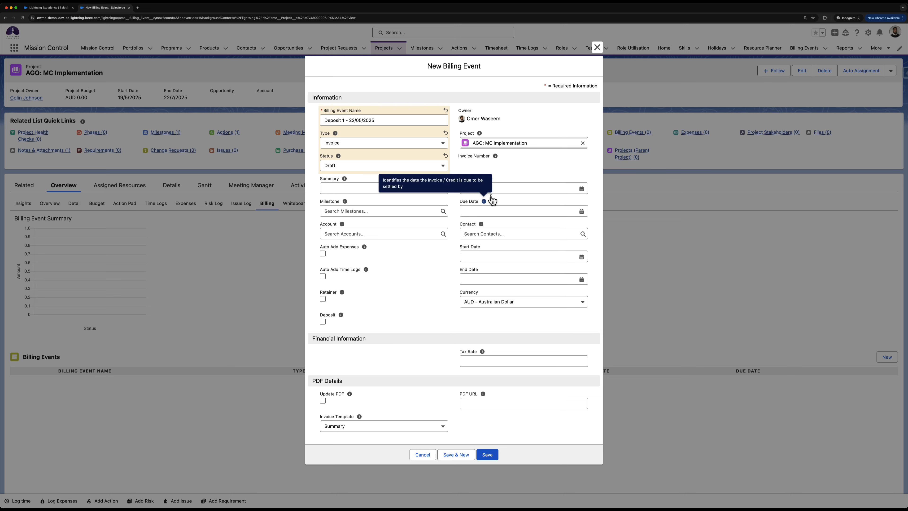
Step: Set both the Invoice Date and the Due Date of the billing event to 29/5/2025
left_click(472, 188)
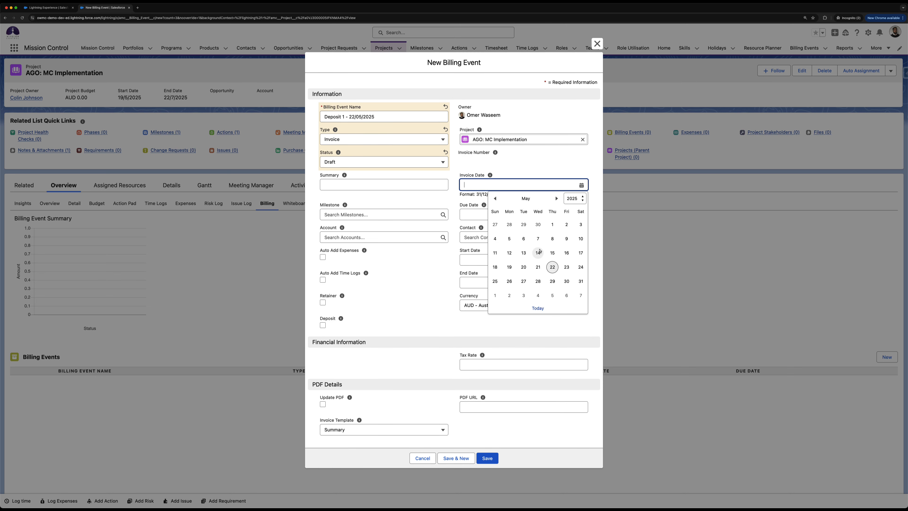
left_click(553, 281)
left_click(501, 215)
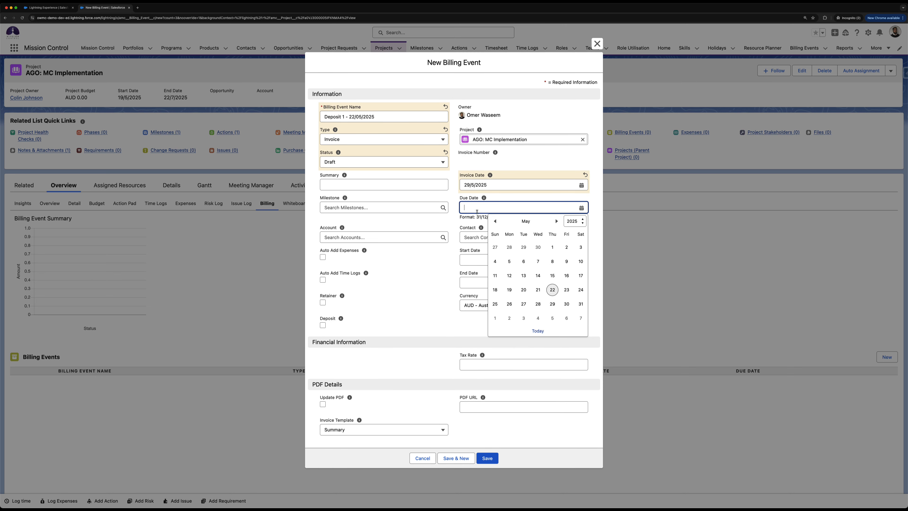
left_click(554, 307)
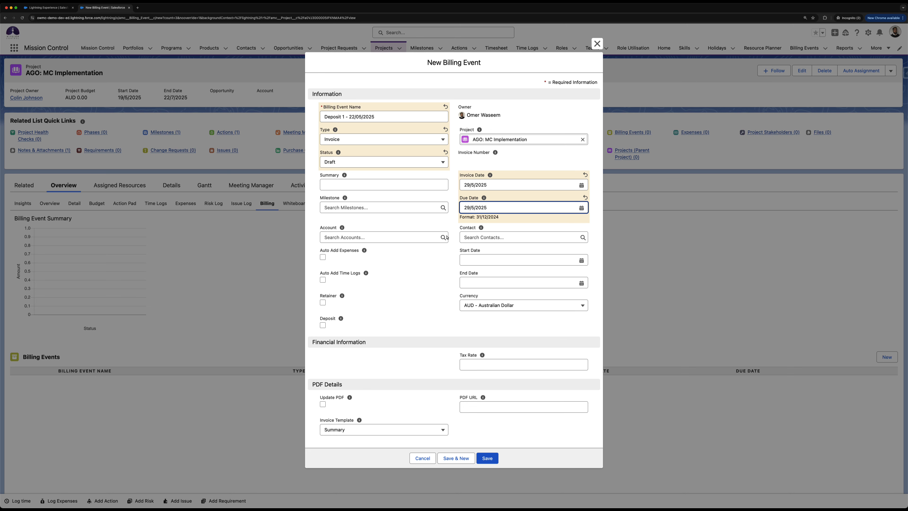
Step: Mark the billing event as a deposit and save it
left_click(323, 325)
left_click(323, 324)
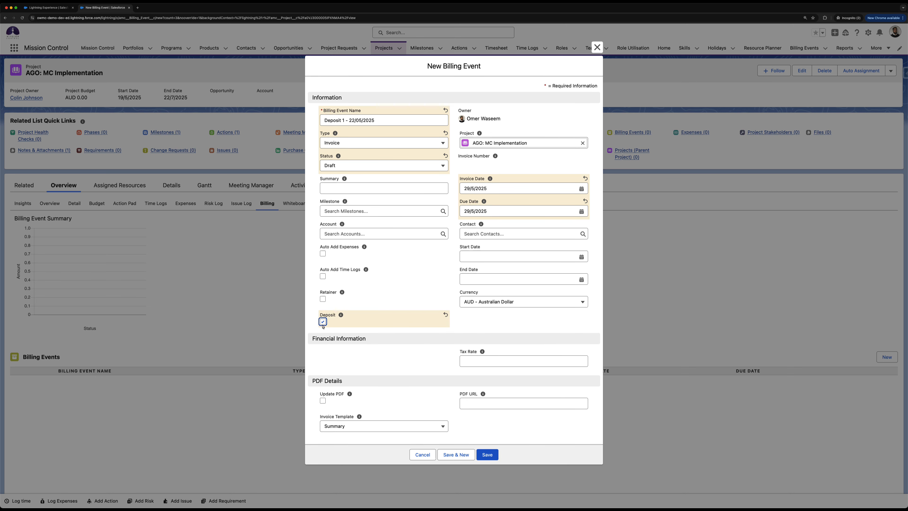
left_click(483, 315)
left_click(492, 459)
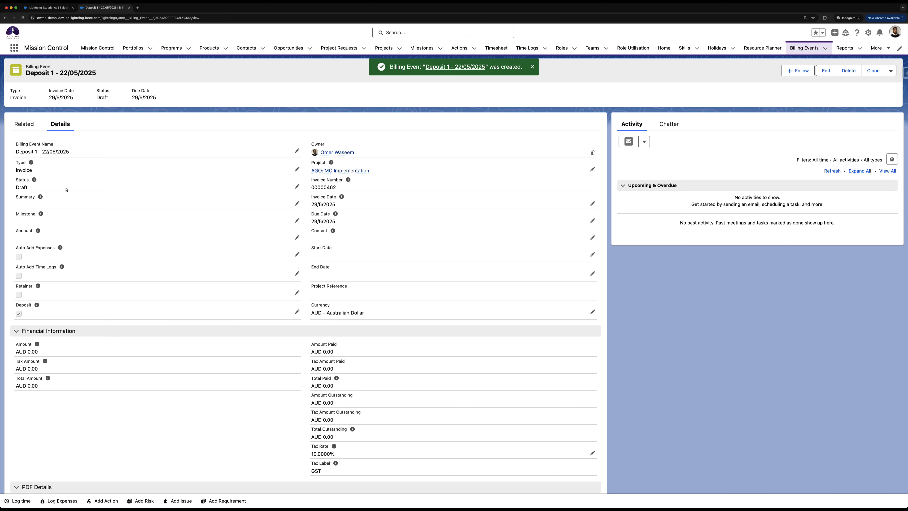
Step: Add a billing event item named "Deposit BEI" with an amount of 1000 to the deposit billing event and save it
left_click(24, 126)
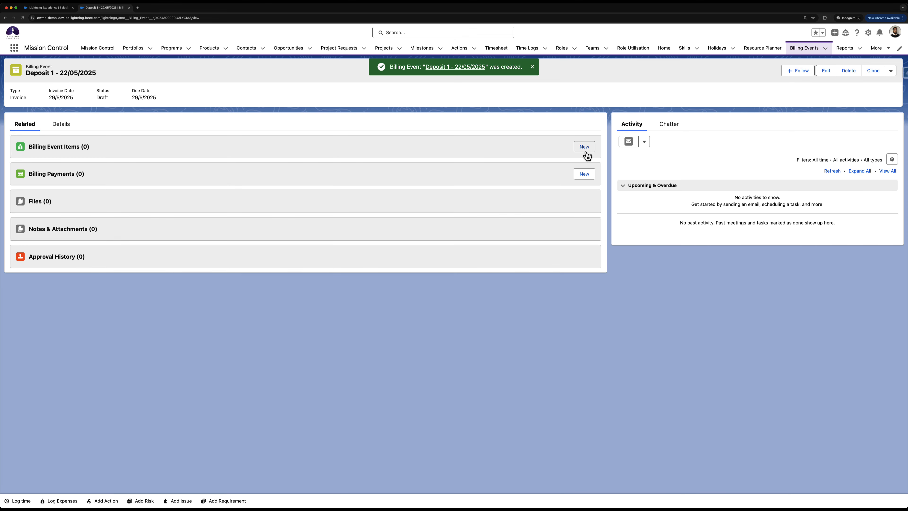
left_click(584, 148)
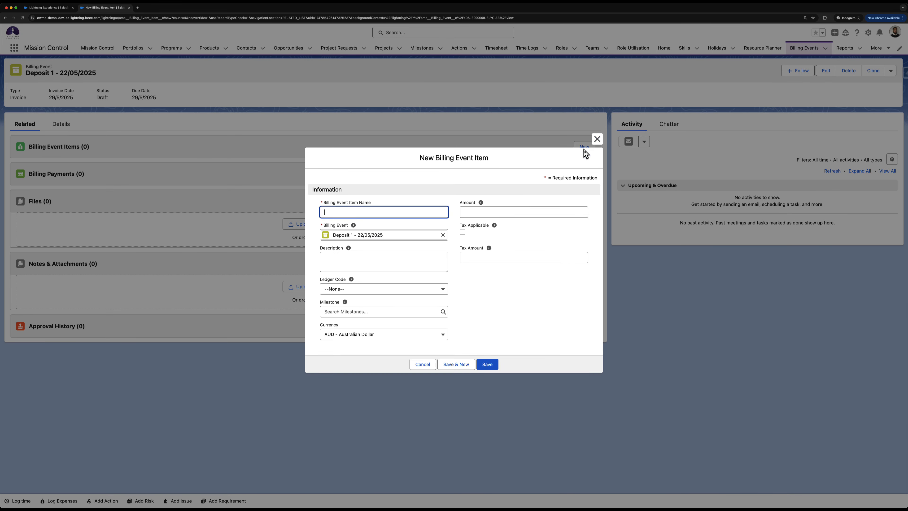
type("Depo")
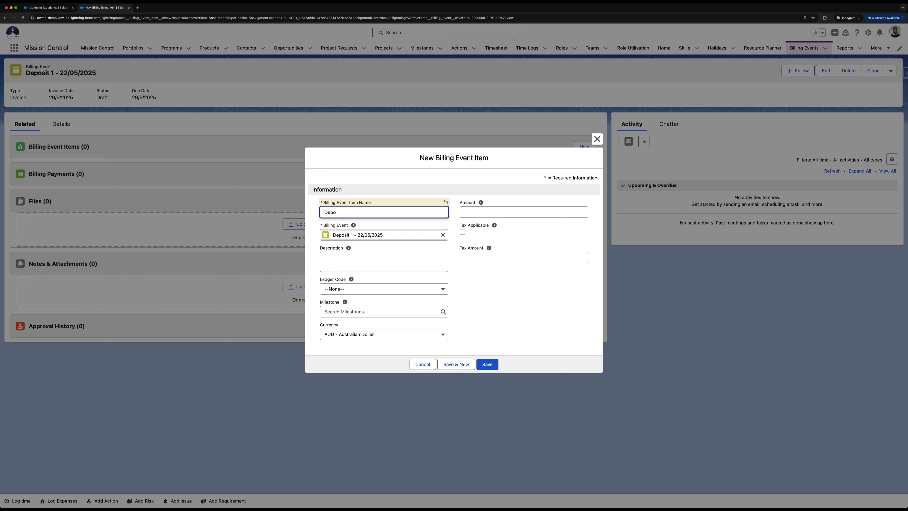
type("sit BEI")
left_click(481, 212)
type("1000")
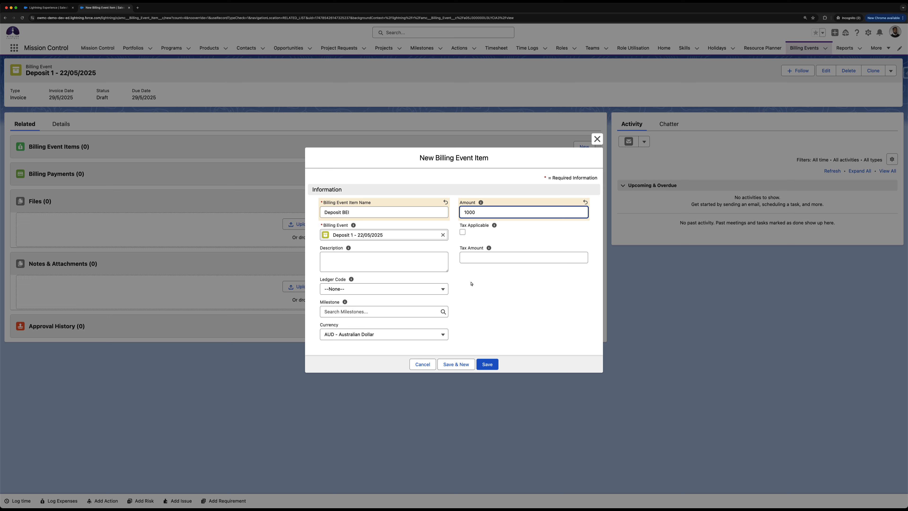
left_click(486, 363)
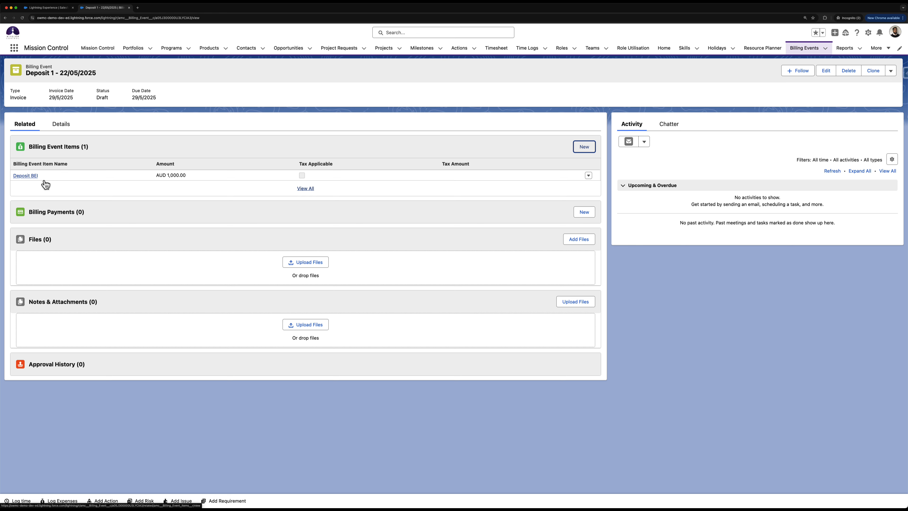
Step: Set the deposit billing event's Status to Issued and save the record
left_click(58, 124)
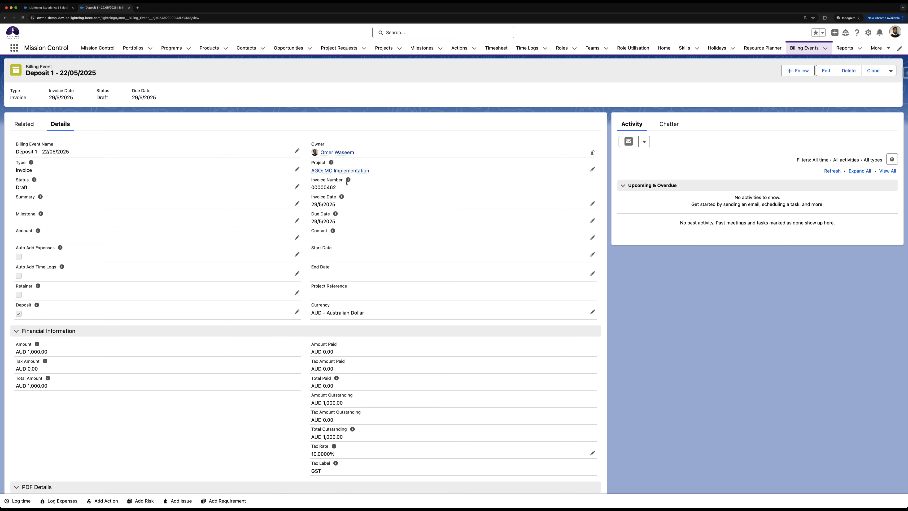
left_click(297, 186)
left_click(75, 192)
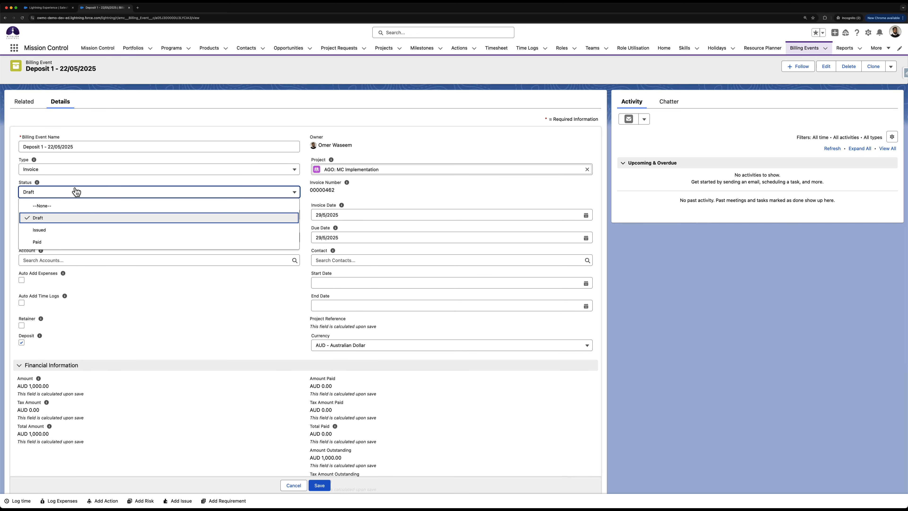
left_click(67, 231)
left_click(319, 485)
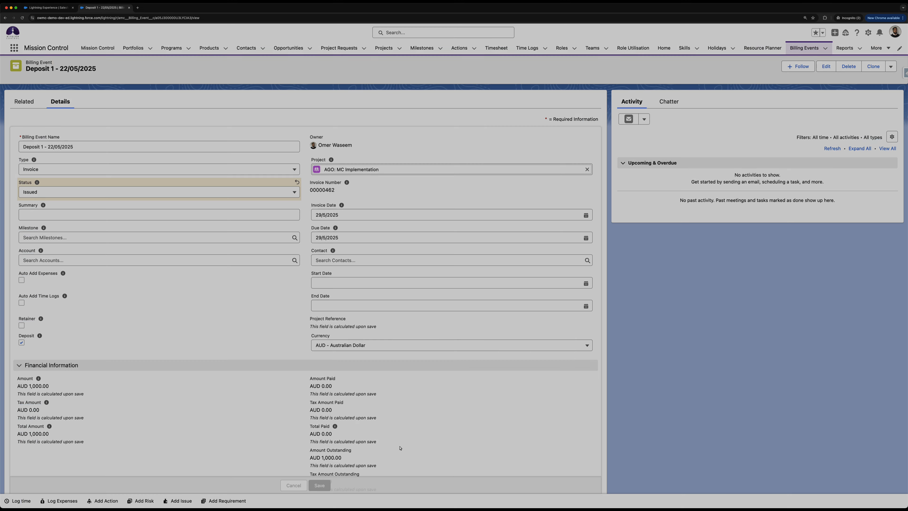
Step: Generate the issued deposit invoice's PDF and check its Amount Paid and Balance Due
scroll(648, 347, "down", 3)
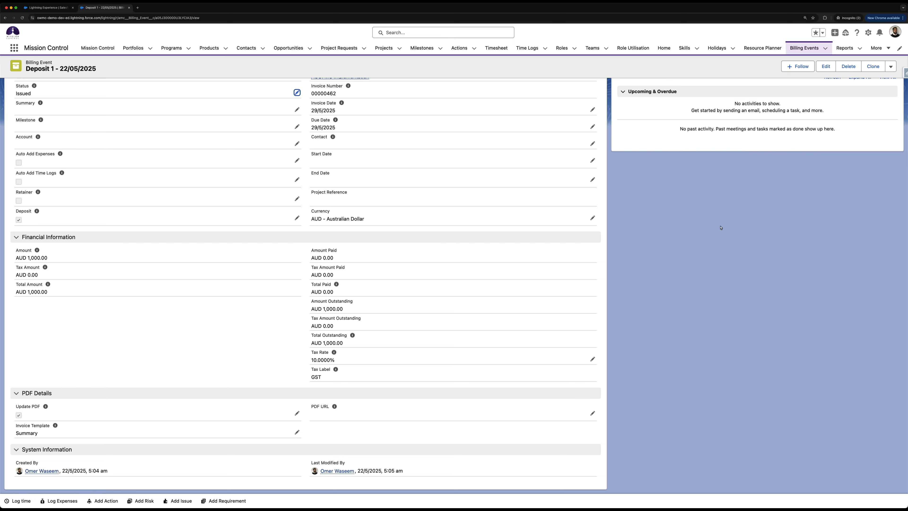
scroll(721, 228, "up", 5)
left_click(892, 71)
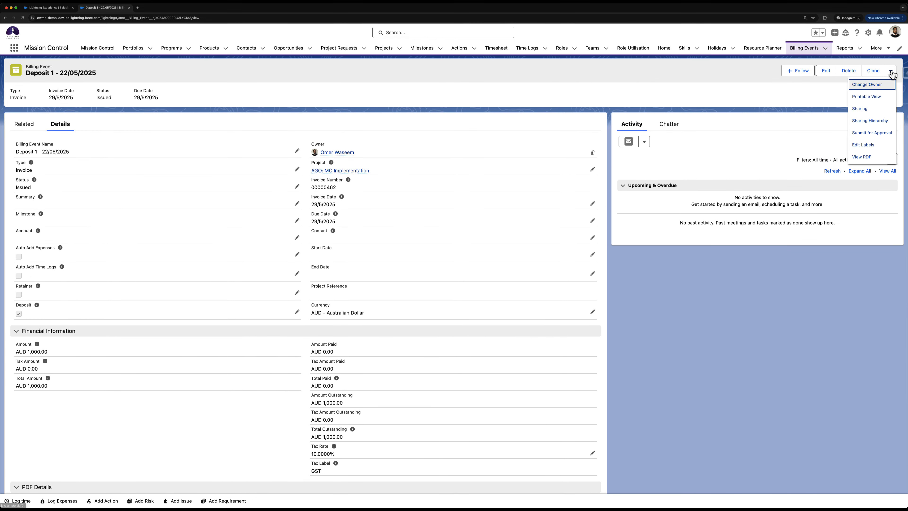
left_click(872, 158)
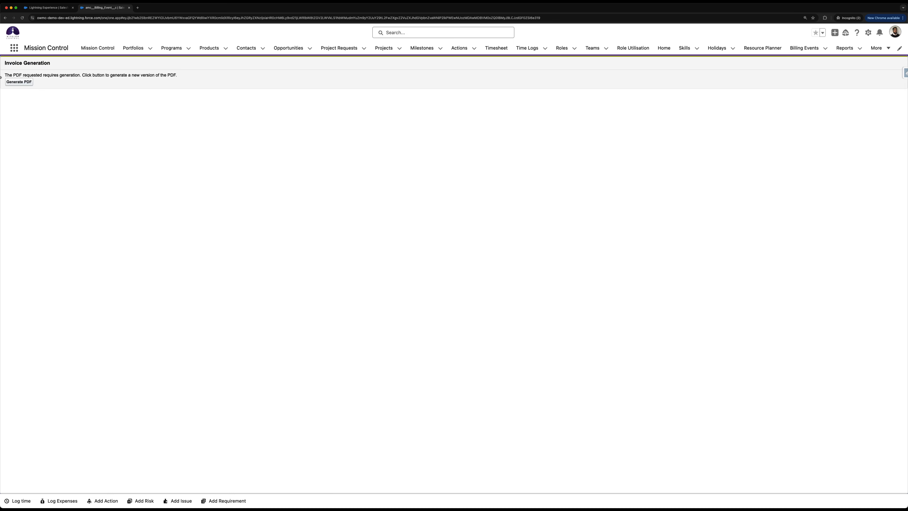
left_click(17, 88)
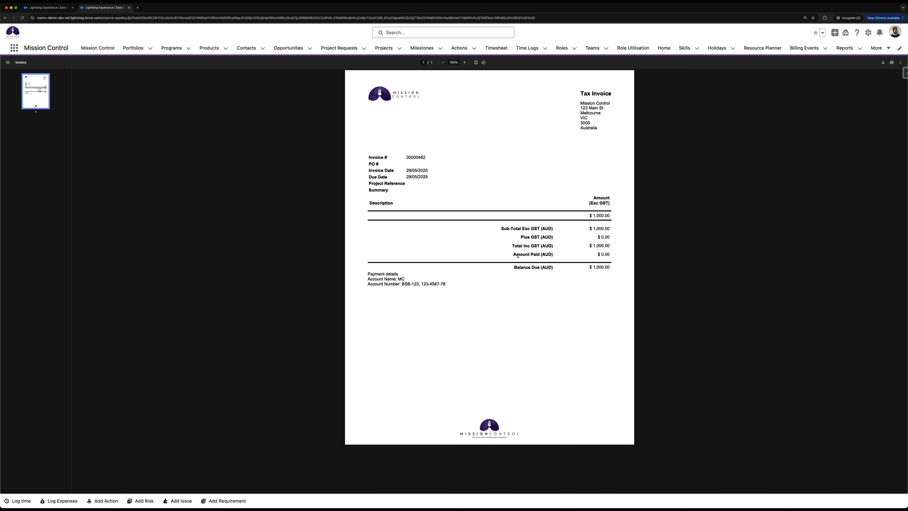
left_click_drag(518, 255, 601, 255)
left_click_drag(526, 271, 556, 273)
left_click(6, 19)
Step: Start a new billing payment for the deposit named "Deposit BP" with Date Paid 22/5/2025
left_click(584, 212)
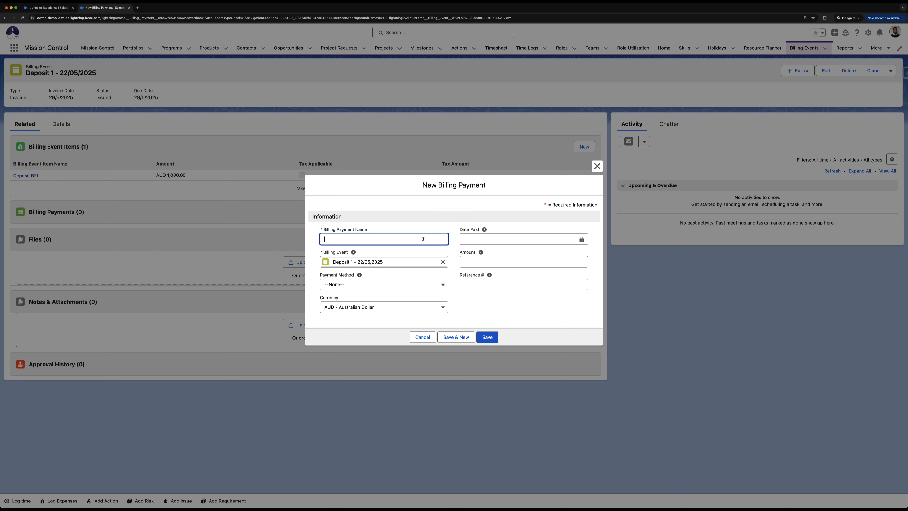
type("B")
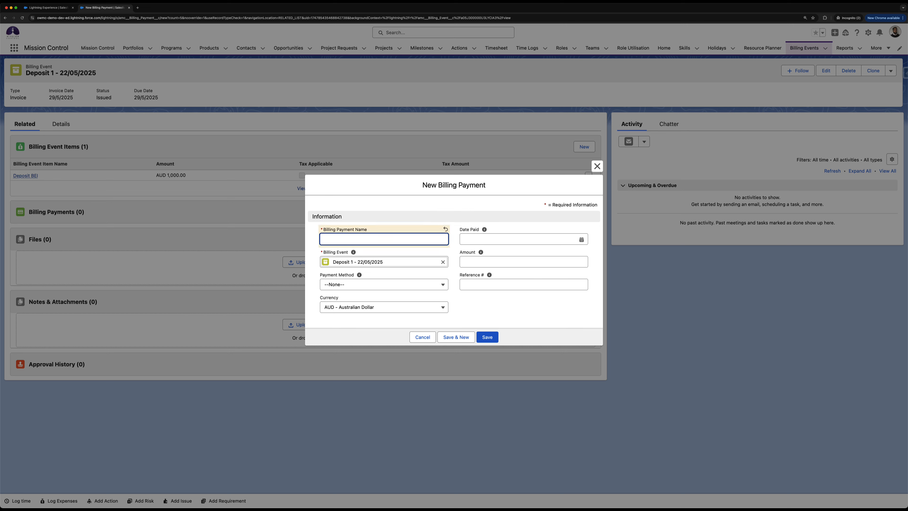
type("Deposit BP")
left_click(486, 242)
left_click(553, 322)
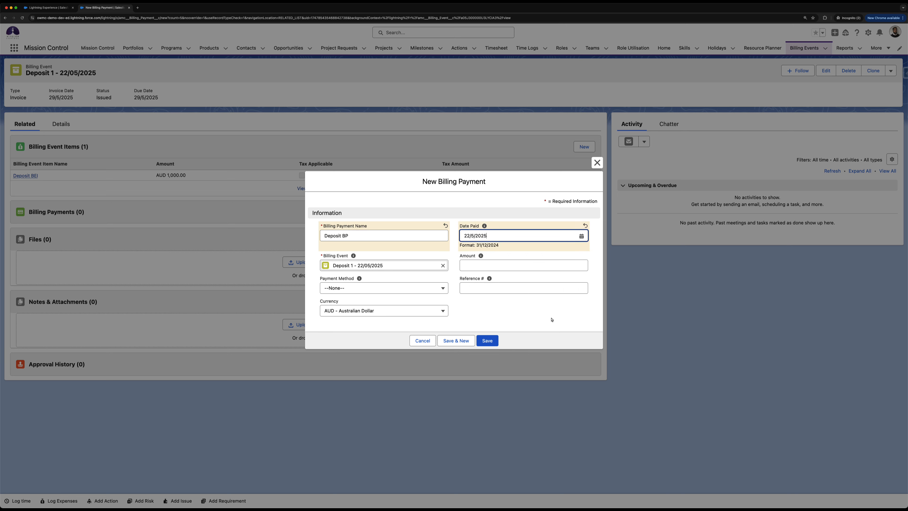
Step: Set the billing payment's Amount to 1000 and its Payment Method to Cheque, and save it
left_click(477, 265)
type("1000")
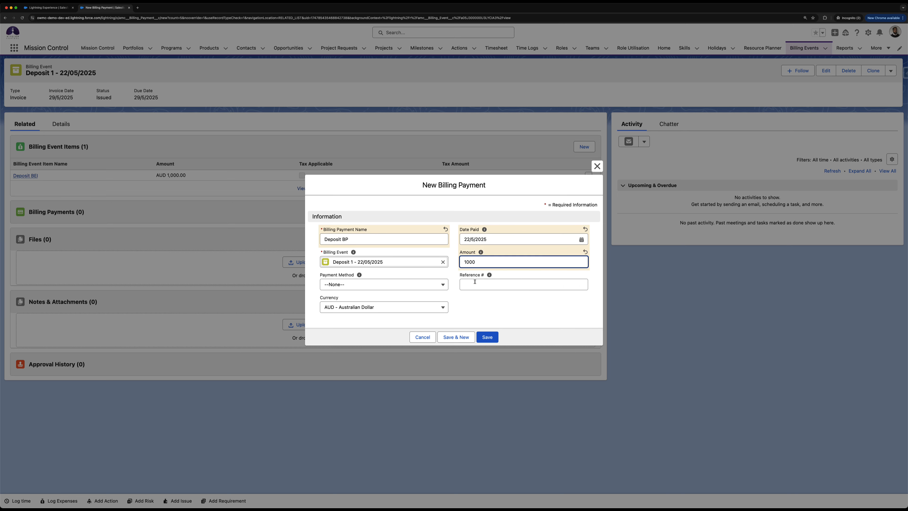
left_click(438, 286)
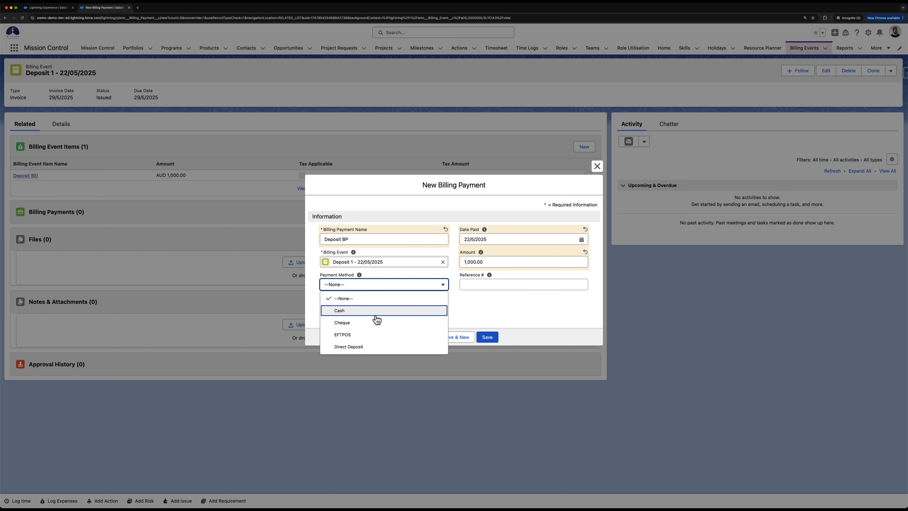
left_click(364, 322)
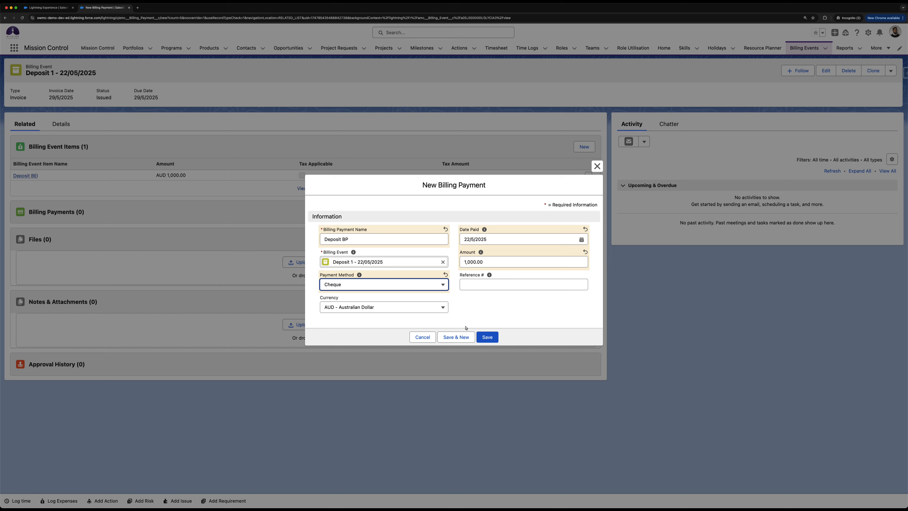
left_click(489, 338)
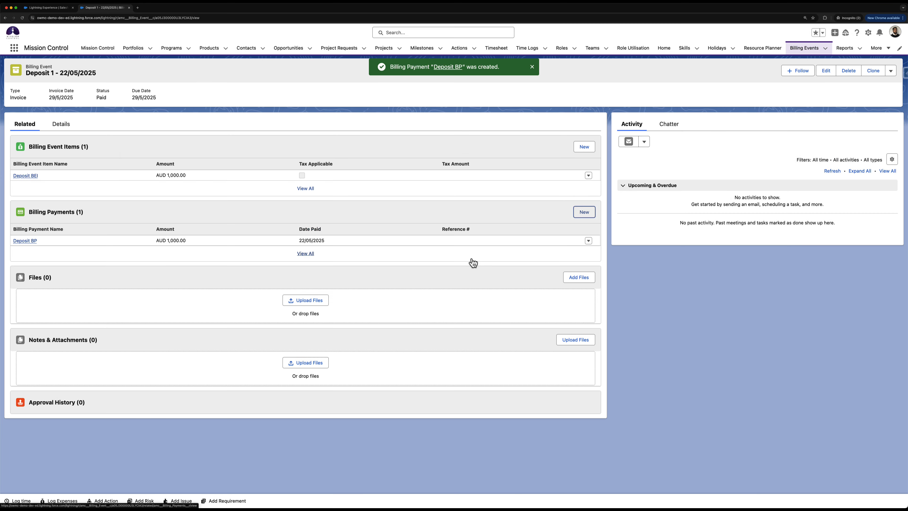
Step: Check the deposit billing event's status, regenerate its invoice PDF and review the Amount Paid and Balance Due lines
left_click(51, 126)
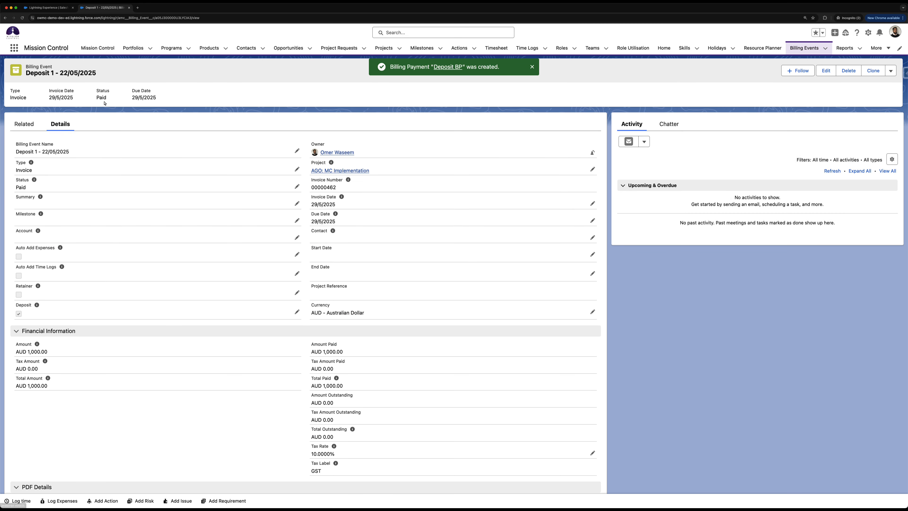
left_click_drag(107, 101, 96, 102)
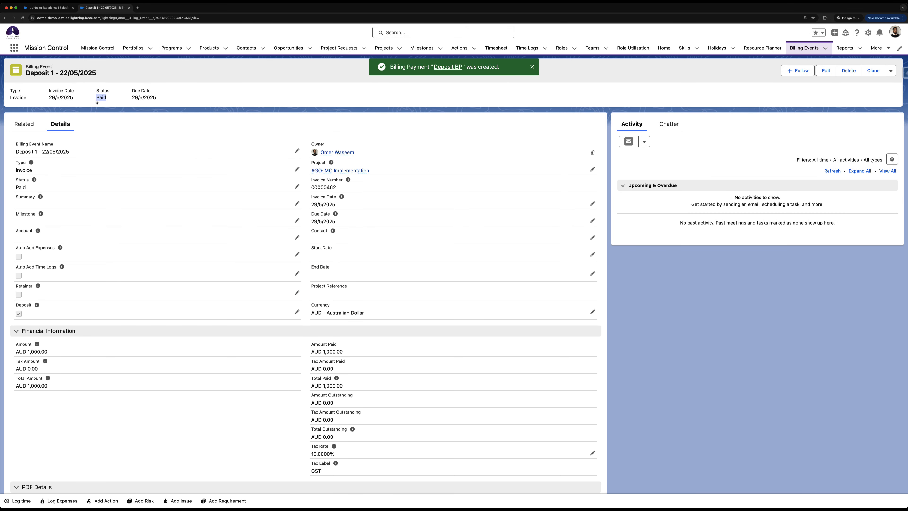
left_click(890, 71)
left_click(870, 158)
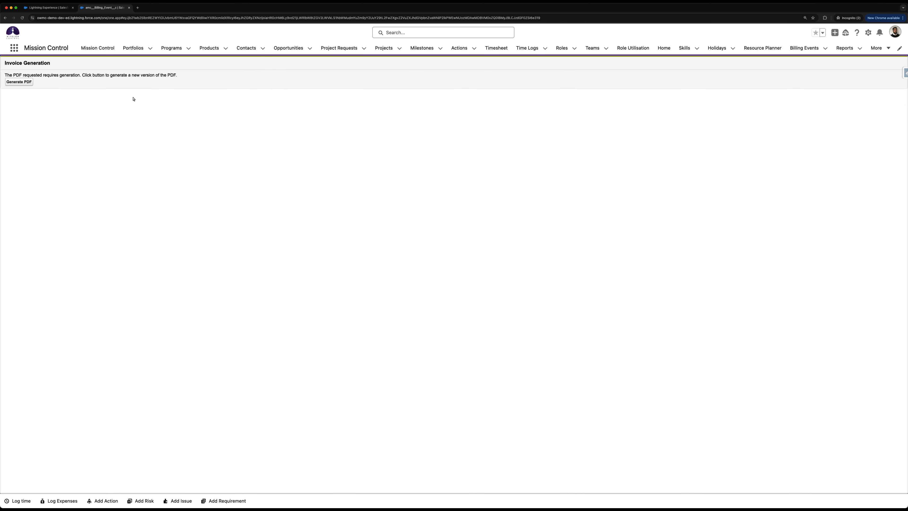
left_click(26, 83)
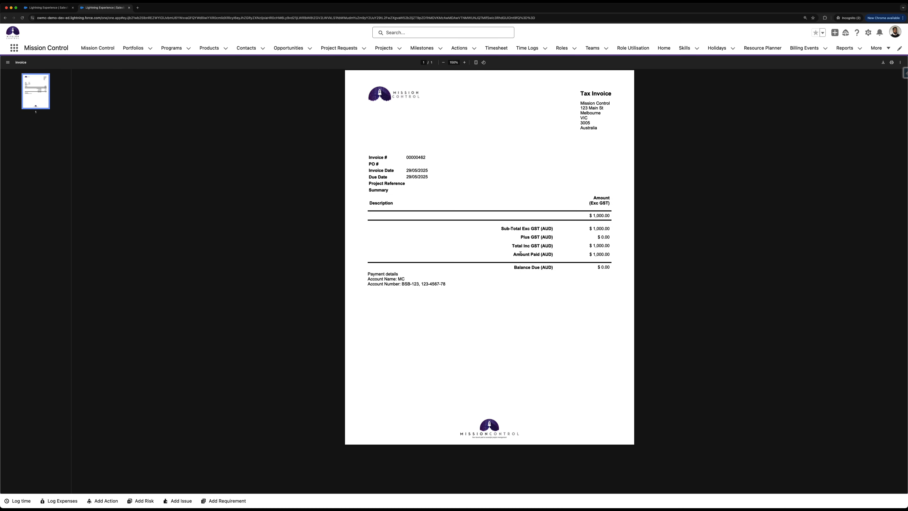
left_click_drag(520, 253, 610, 254)
left_click_drag(525, 267, 626, 267)
left_click(10, 21)
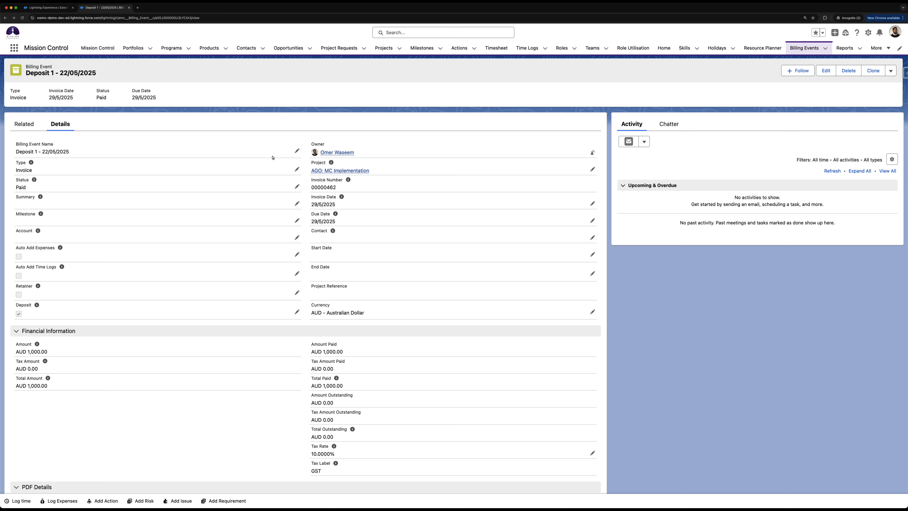
Step: Log 6 completed hours dated 22 May 2025 on the Flow action of the AGO: MC Implementation project
left_click(339, 171)
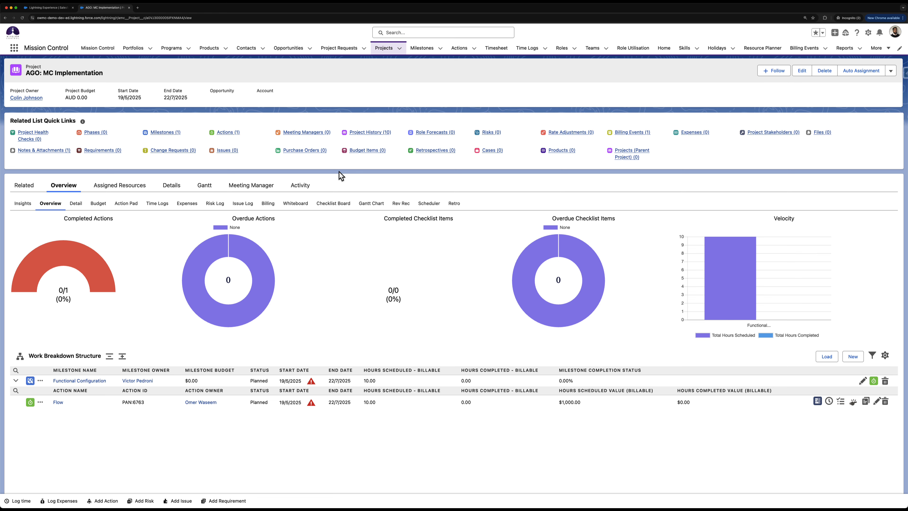
left_click(40, 402)
left_click(48, 410)
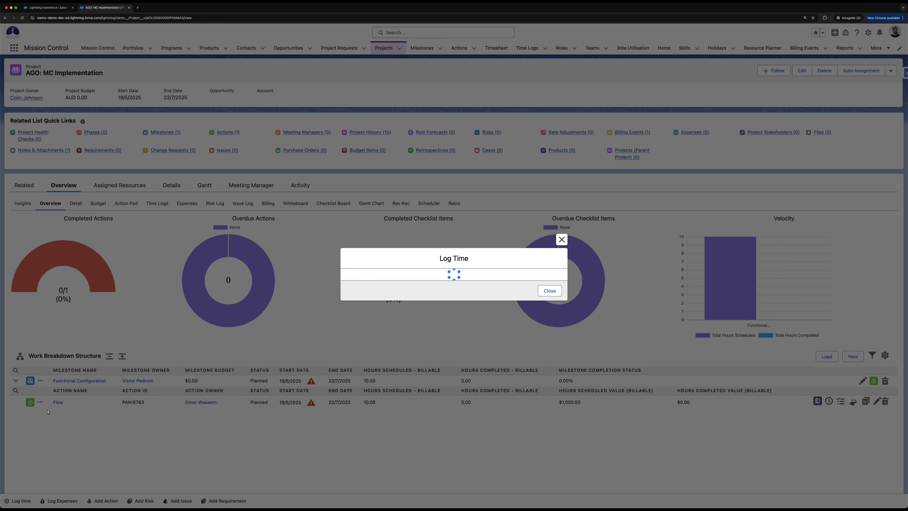
left_click(367, 315)
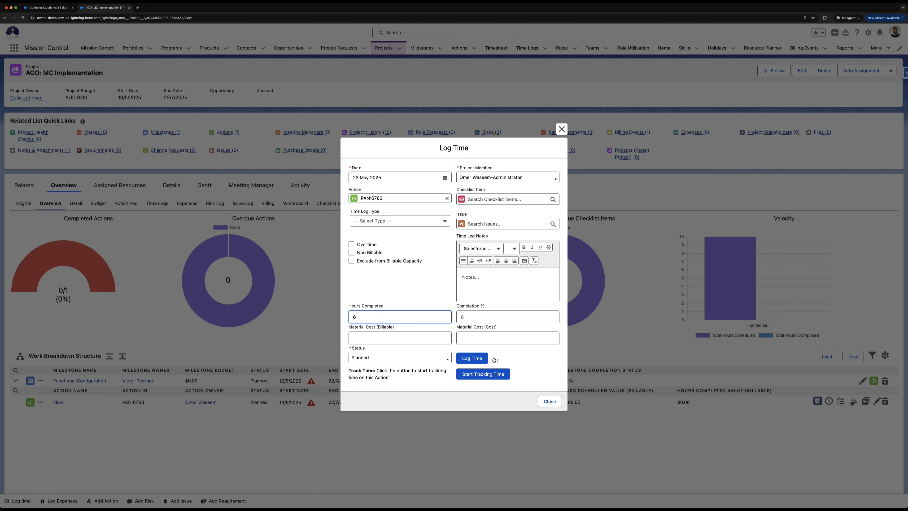
left_click(461, 357)
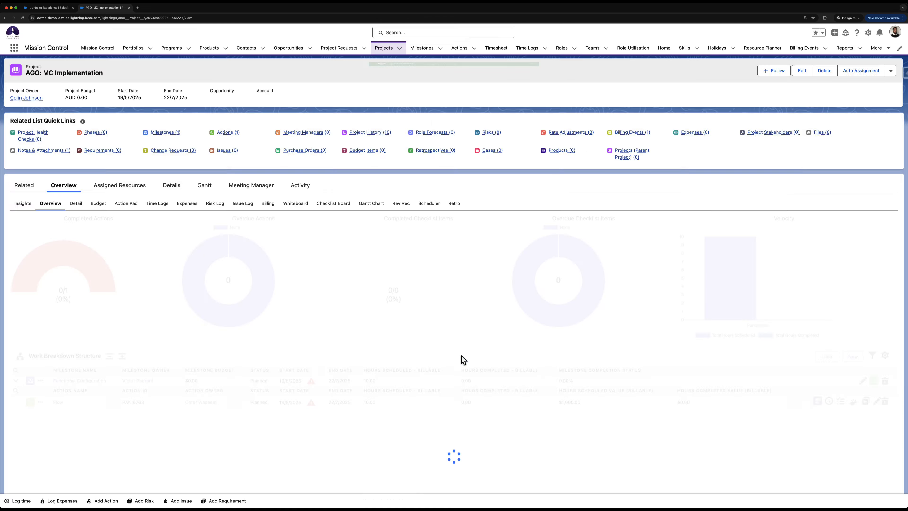
Step: Examine the project's time log summary and follow the logged entry's billing event item to its parent billing event
left_click(157, 203)
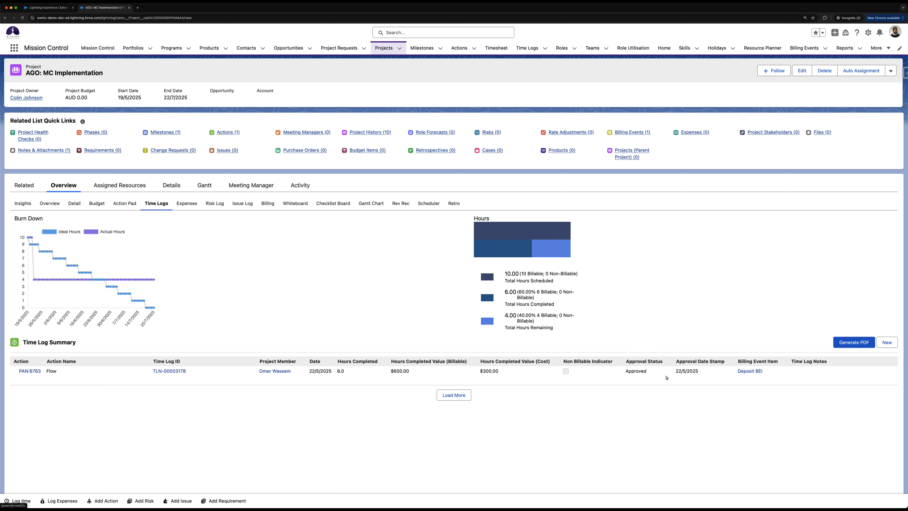
left_click(750, 371)
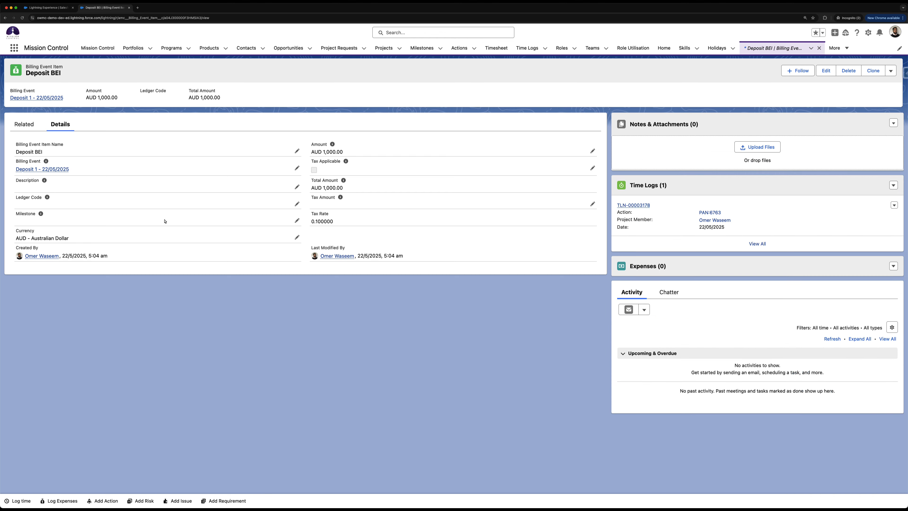
left_click(49, 171)
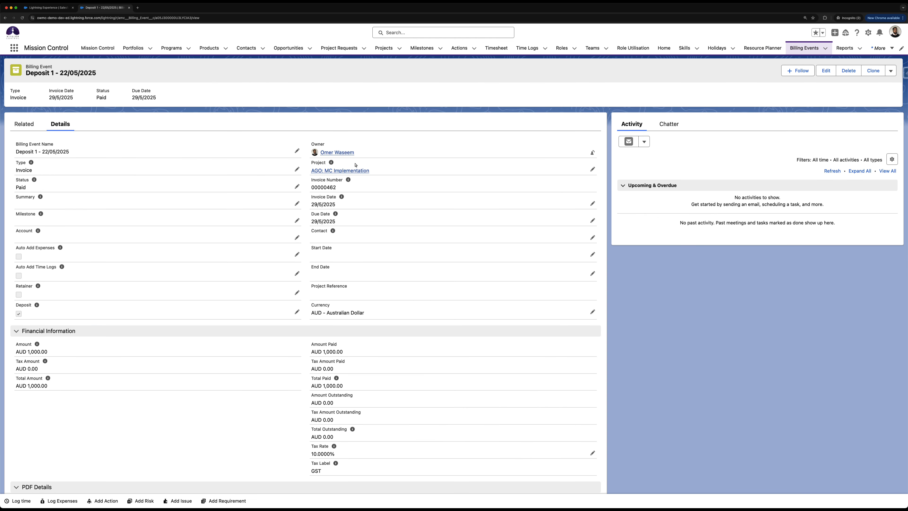
Step: Start a new expense on the AGO: MC Implementation project and set Incurred By to the Project Manager's role record
left_click(355, 169)
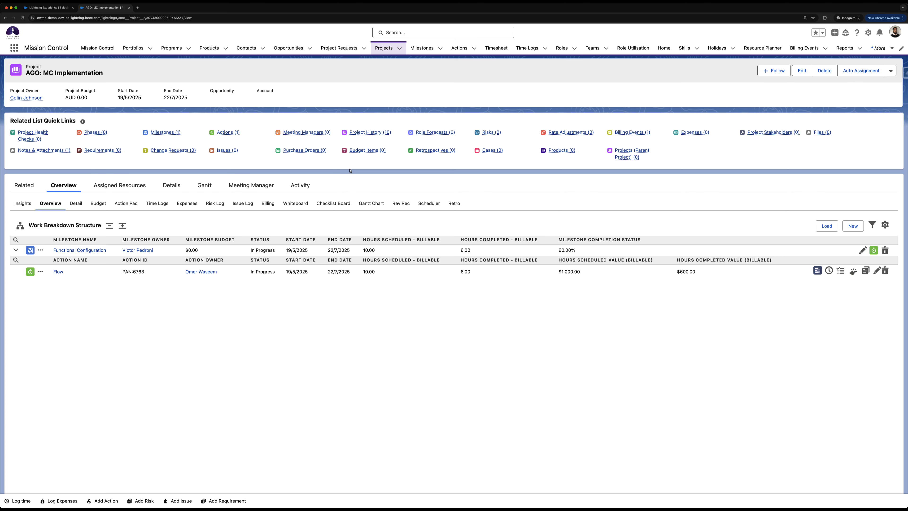
left_click(187, 203)
left_click(874, 349)
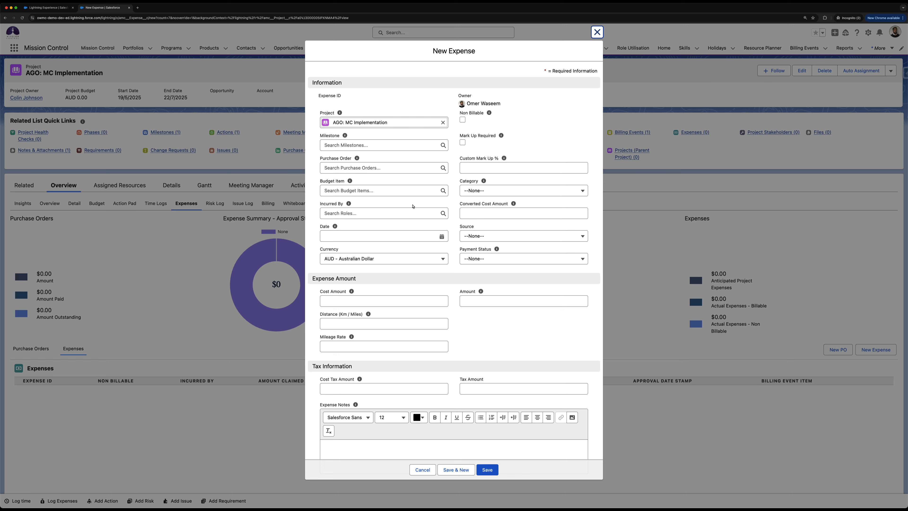
left_click(397, 212)
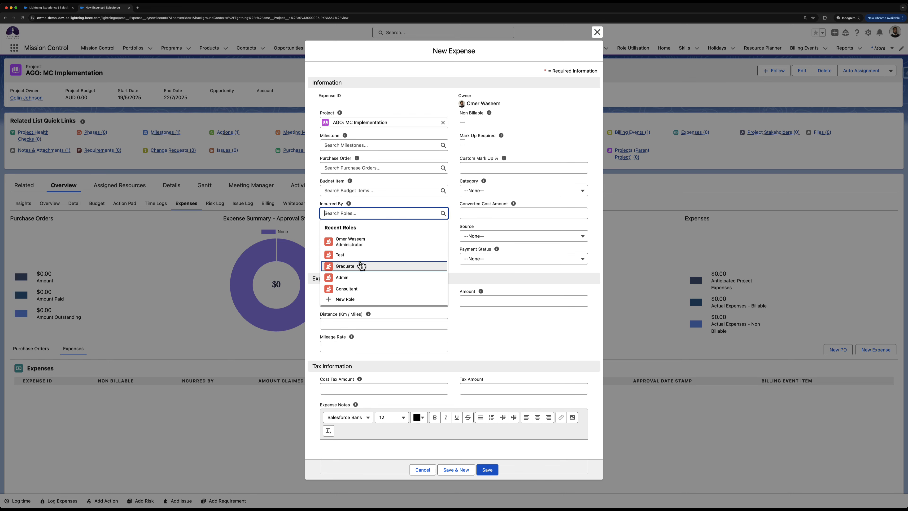
type("arth")
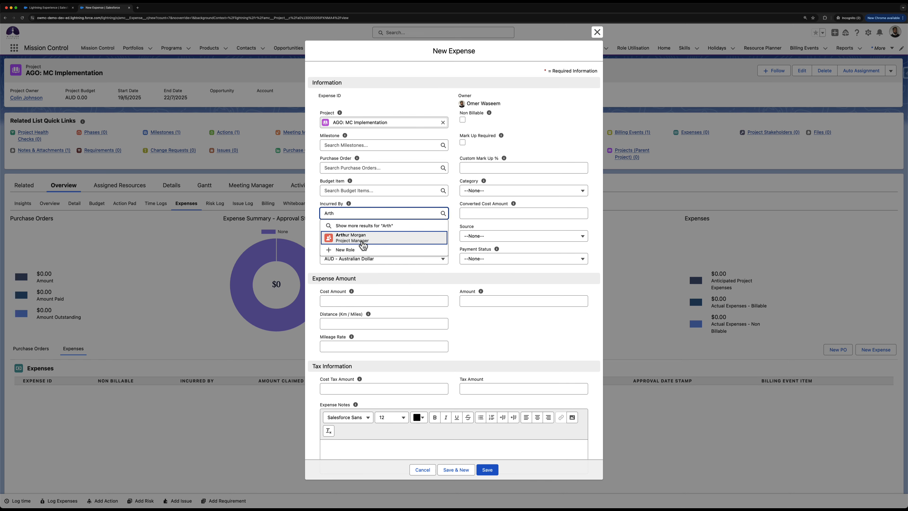
left_click(362, 243)
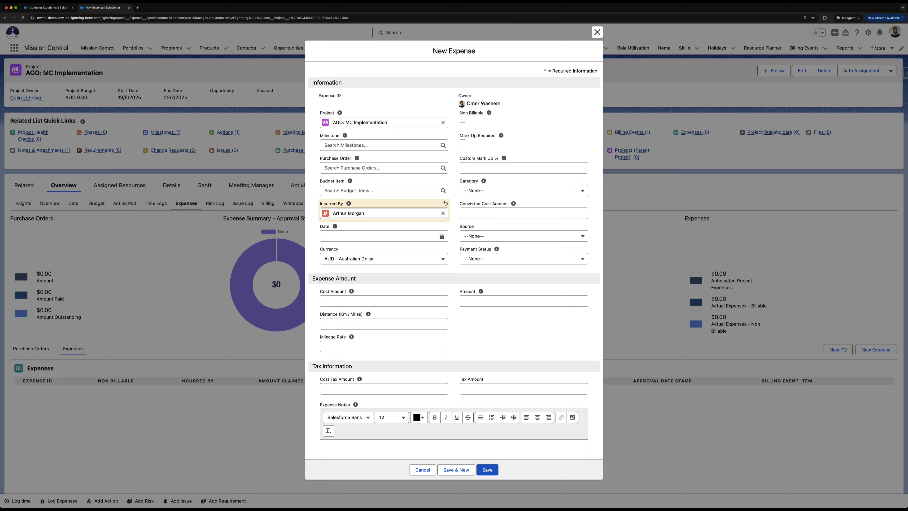
Step: Set the new expense's Category to Accommodation, Source to Cash and Payment Status to Paid
left_click(500, 190)
left_click(497, 219)
left_click(493, 237)
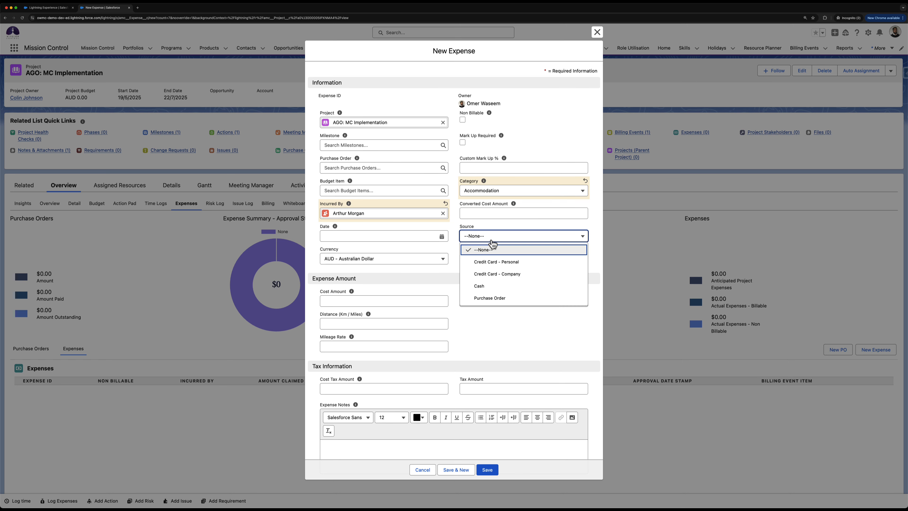
left_click(491, 286)
left_click(477, 265)
left_click(486, 300)
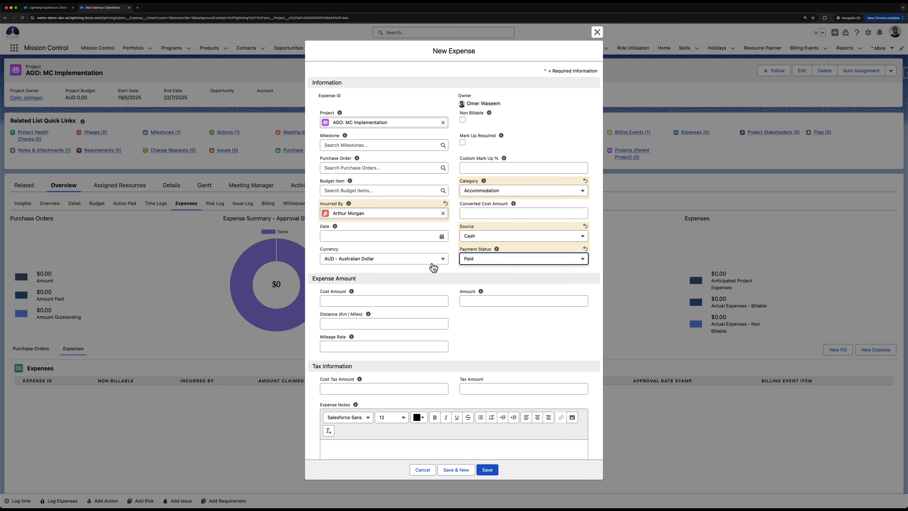
Step: Date the expense 22/5/2025, set its Cost Amount to 200 and save it
left_click(379, 236)
left_click(407, 318)
left_click(383, 301)
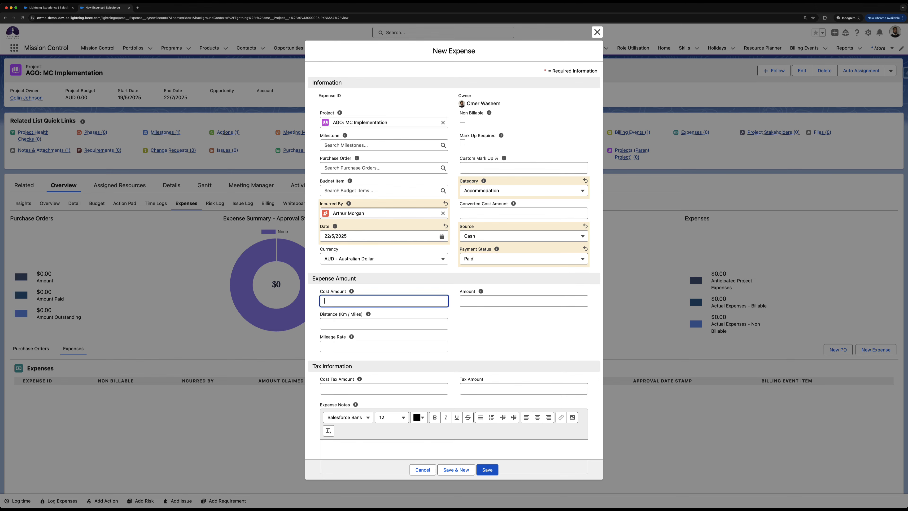
type("200")
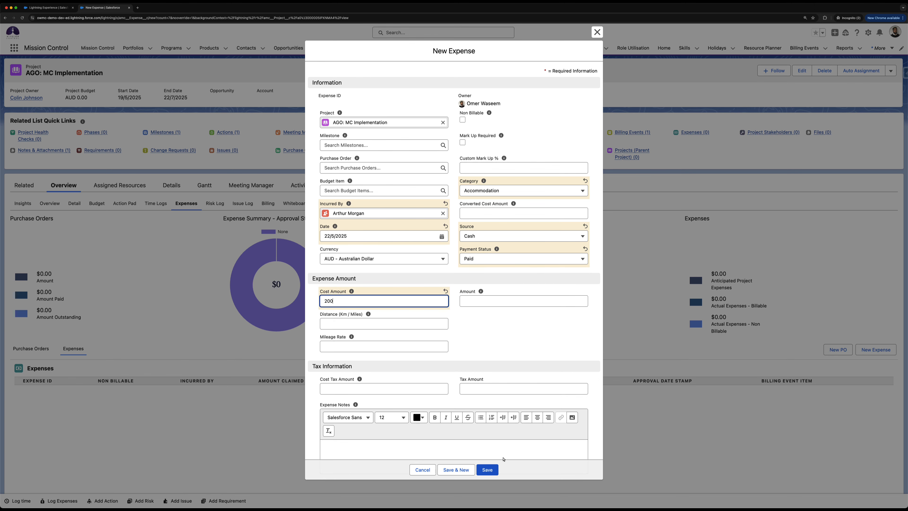
left_click(485, 472)
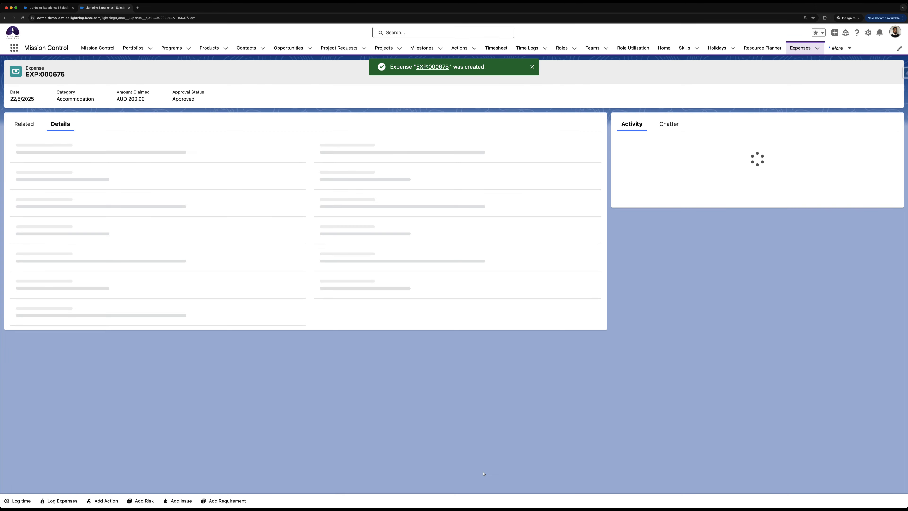
Step: Trace the new expense's billing event item to its parent billing event, and check the project's time logs
scroll(318, 411, "down", 5)
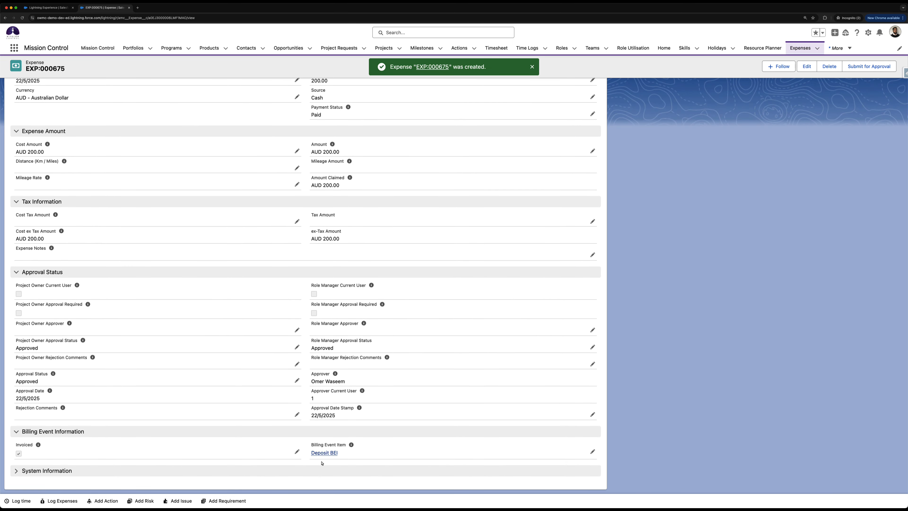
left_click(318, 456)
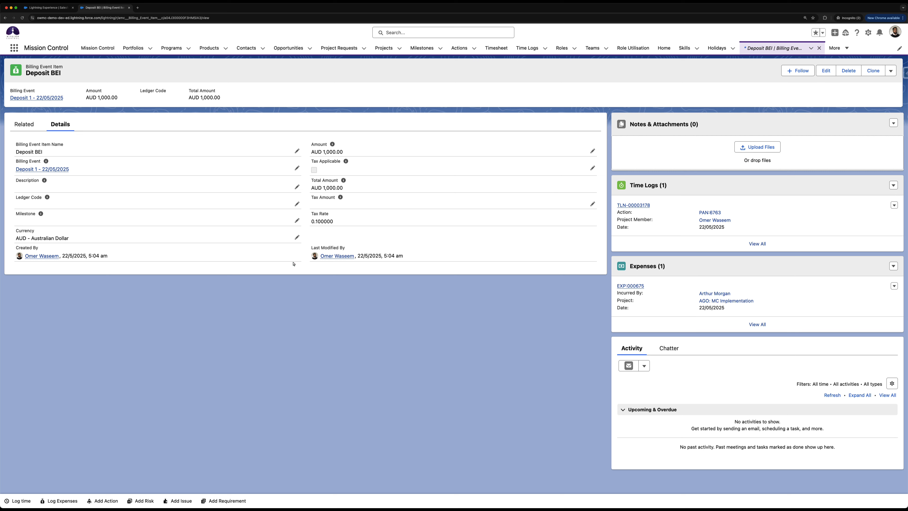
left_click(45, 98)
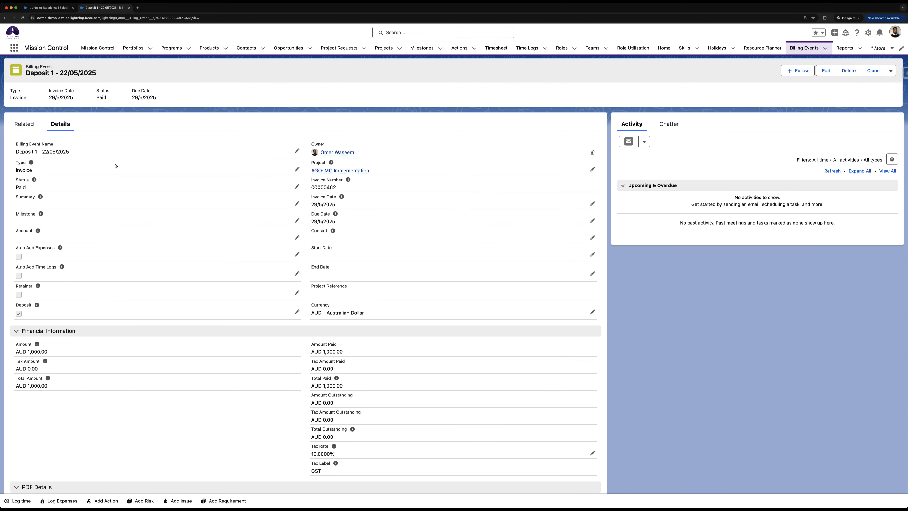
left_click(327, 171)
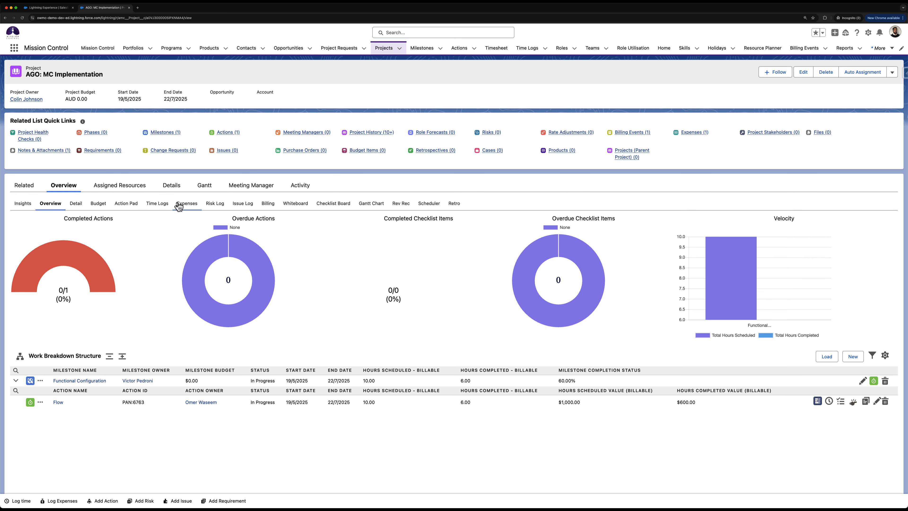
left_click(162, 205)
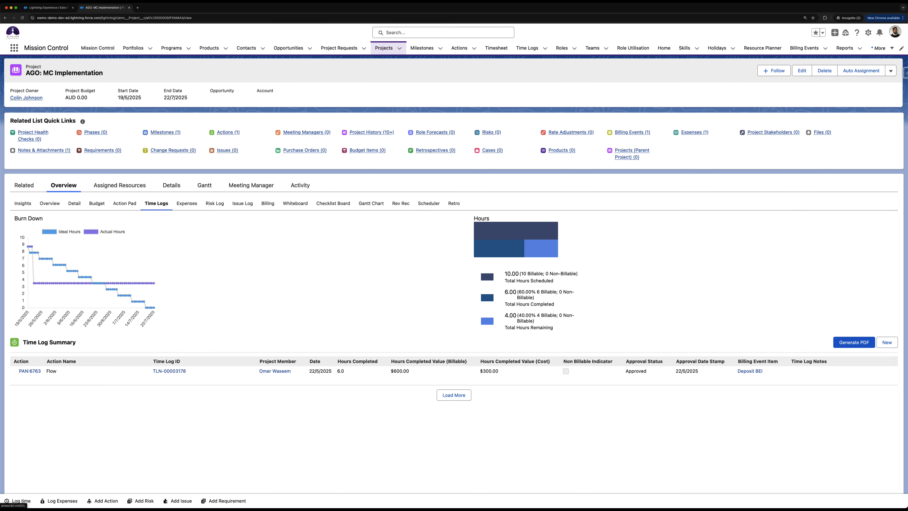
Step: Log 4 completed hours dated 22 May 2025 on the Flow action of the project
left_click(50, 204)
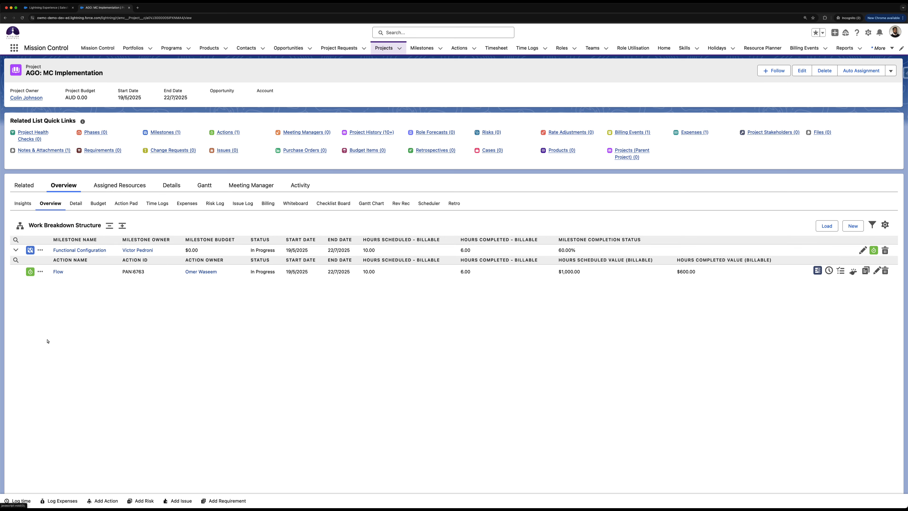
left_click(48, 411)
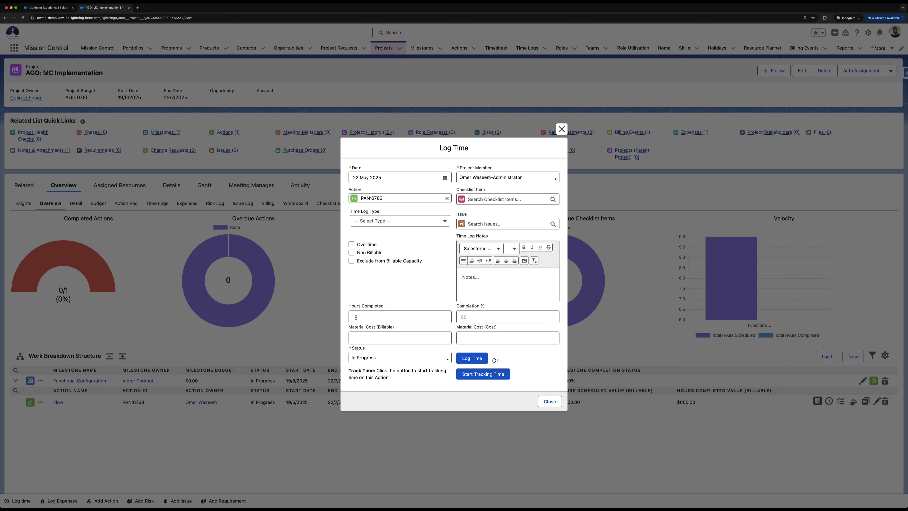
left_click(362, 316)
type("4")
left_click(476, 285)
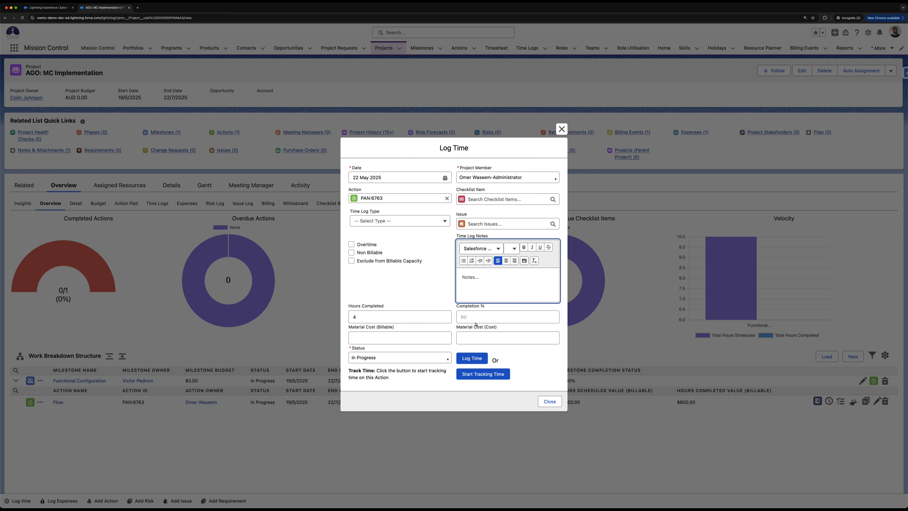
left_click(472, 358)
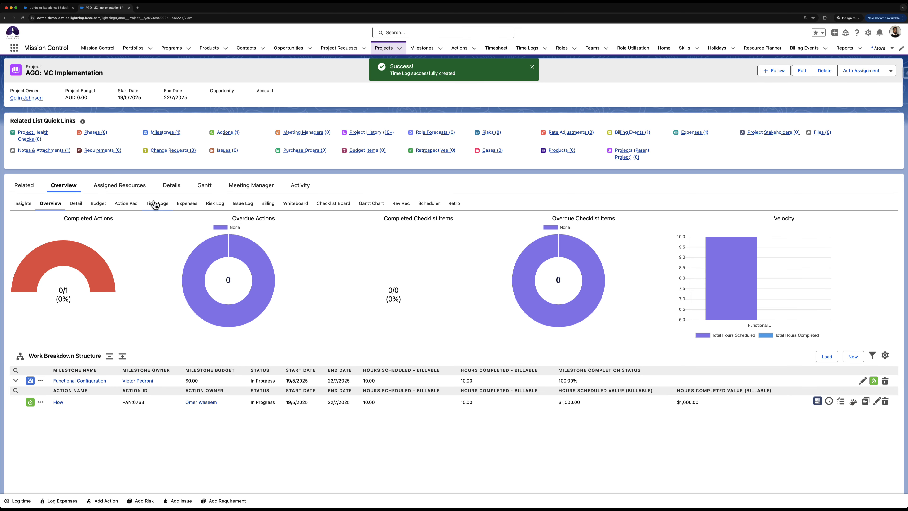
Step: Examine the Flow action's entries in the time log summary, comparing their hours, billable values and billing event items
left_click(155, 204)
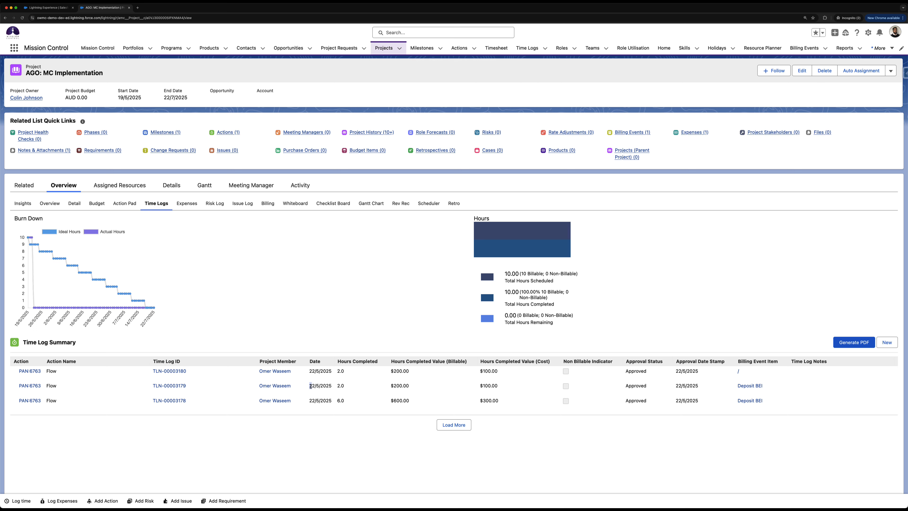
left_click_drag(310, 386, 346, 389)
left_click_drag(389, 371, 421, 374)
left_click(743, 374)
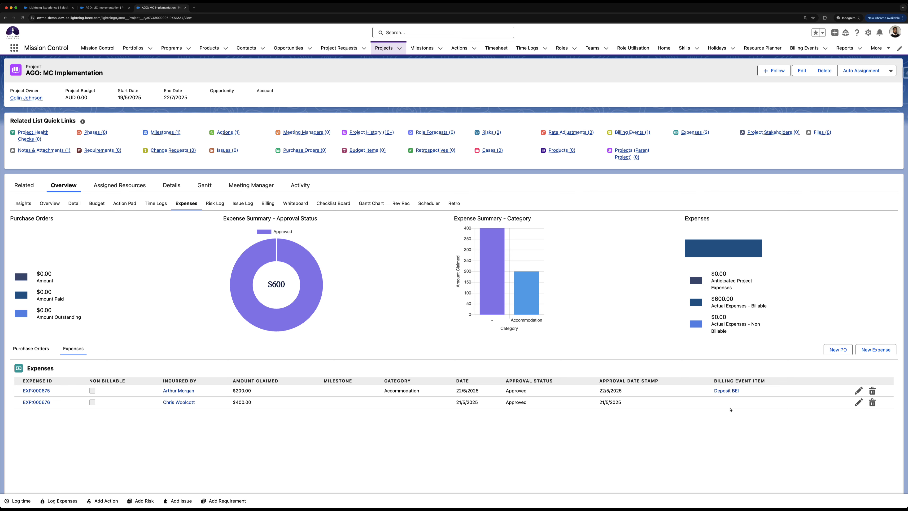
Step: Compare the claimed amount of the expense without a billing event item with the unbilled time log's billable value
double_click(250, 403)
key("ctrl+shift+Tab")
left_click_drag(412, 371, 387, 372)
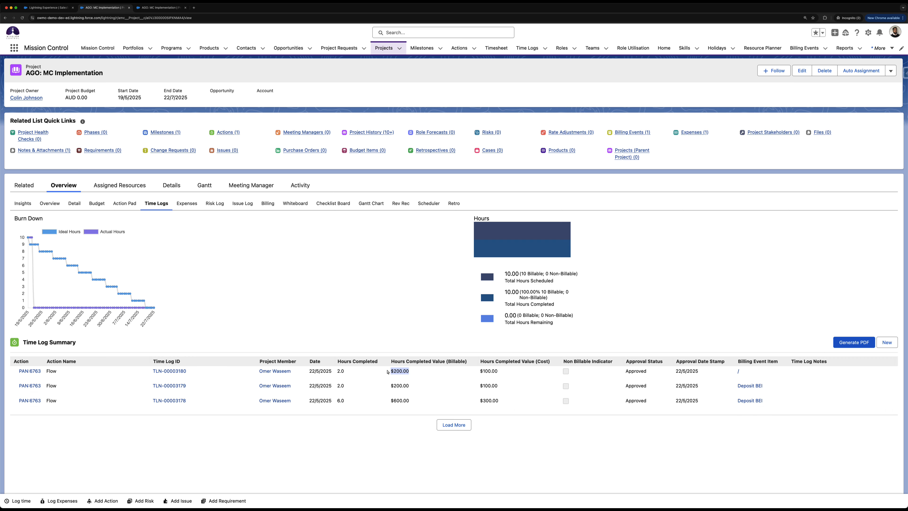
key("ctrl+Tab")
left_click(381, 333)
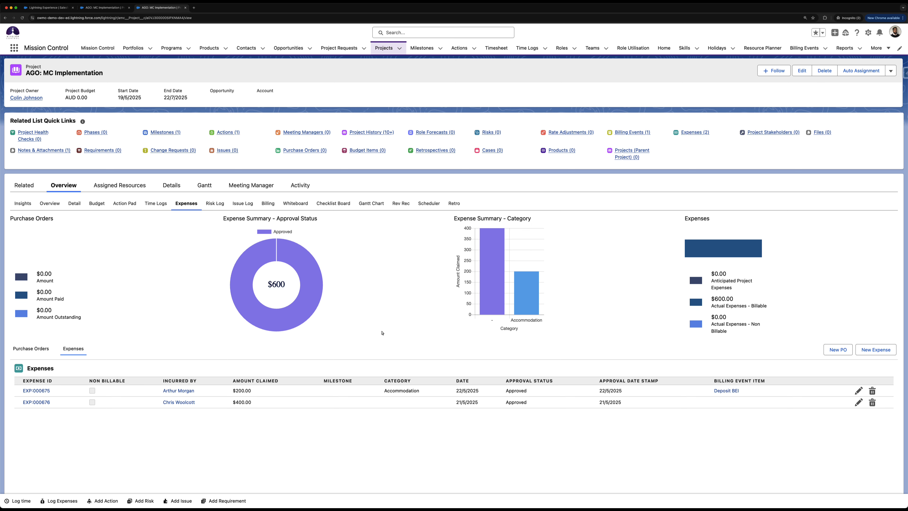
Step: Open the project's draft billing event 23/05/2025 - AGO: MC Implementation and review its details and financial information
left_click(268, 203)
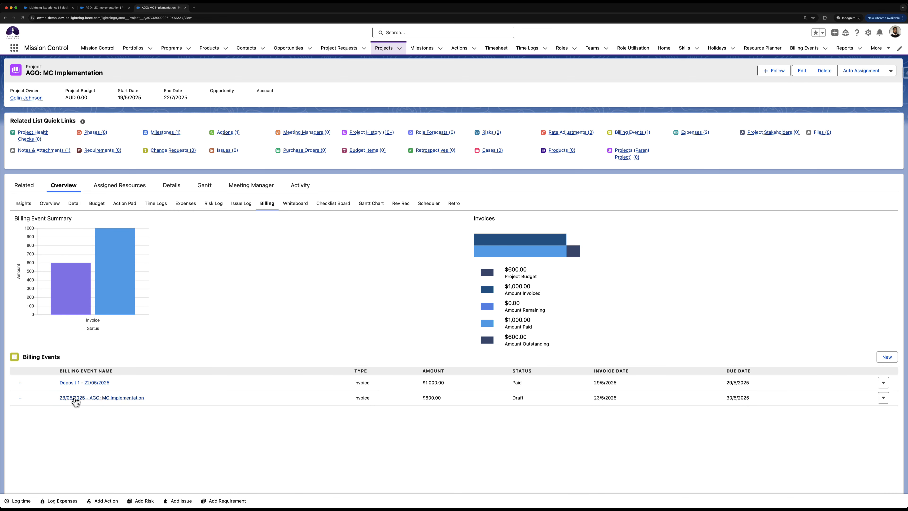
left_click(73, 397)
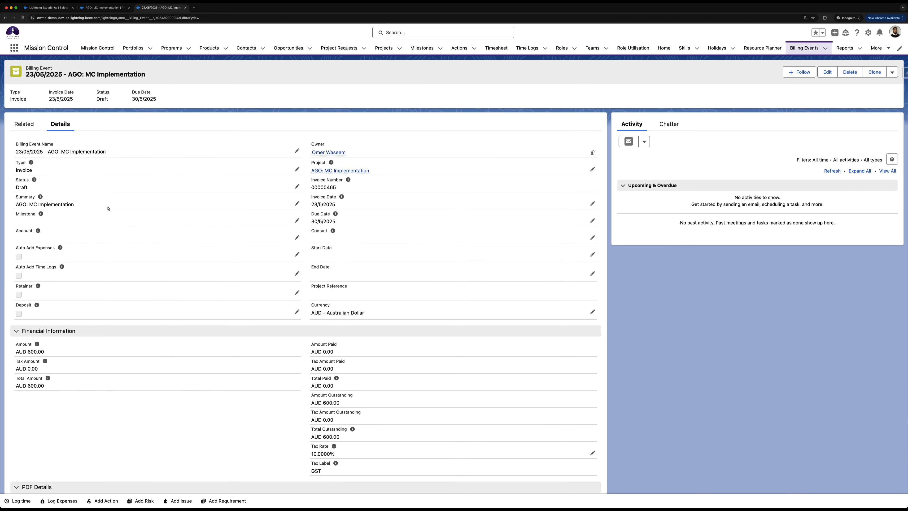
scroll(108, 208, "down", 2)
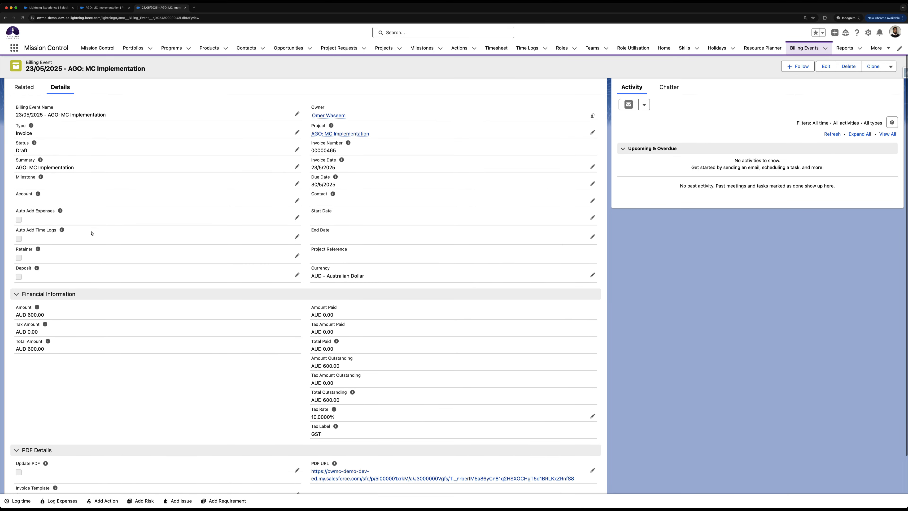
scroll(50, 312, "up", 2)
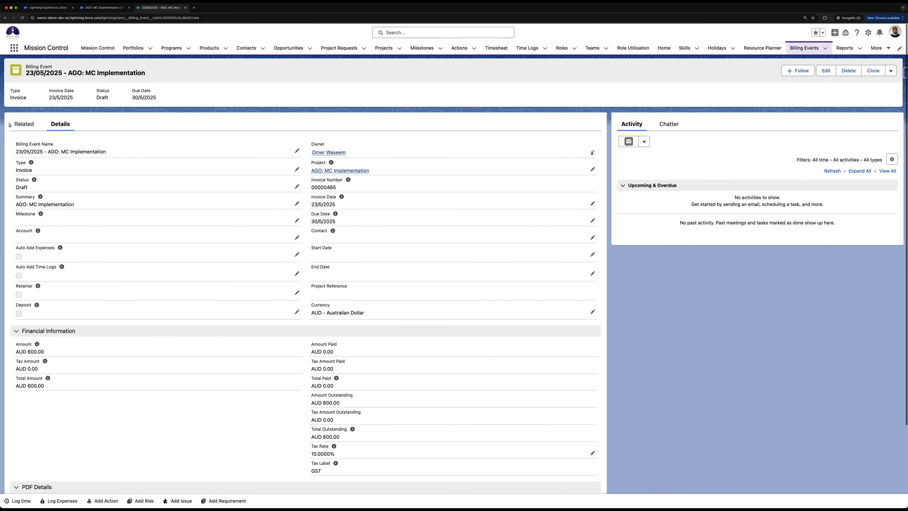
Step: Inspect the draft billing event's Expenses to 23/05/2025 and Time Logs to 23/05/2025 items and their linked records
left_click(29, 128)
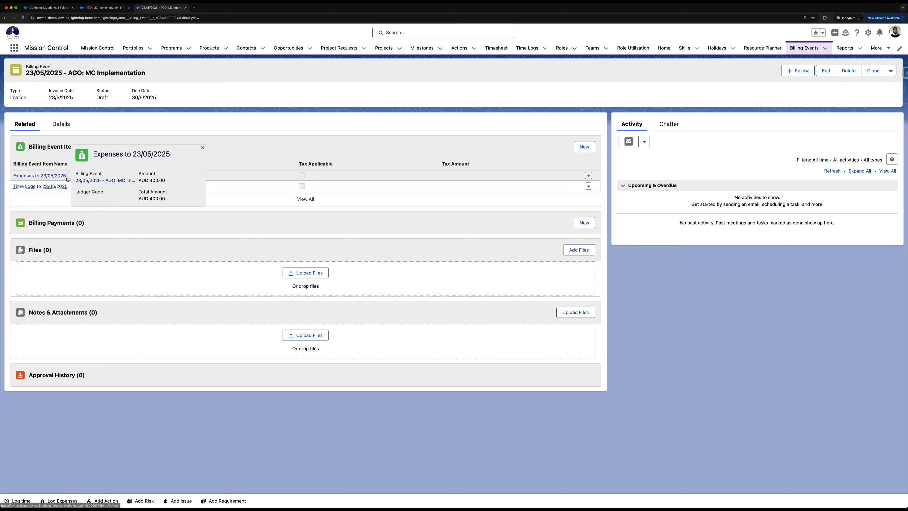
left_click(42, 176)
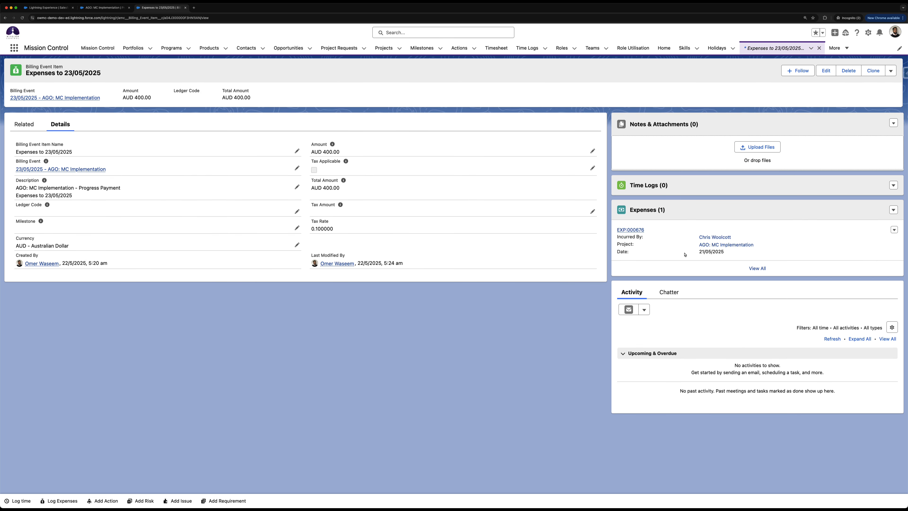
left_click(5, 18)
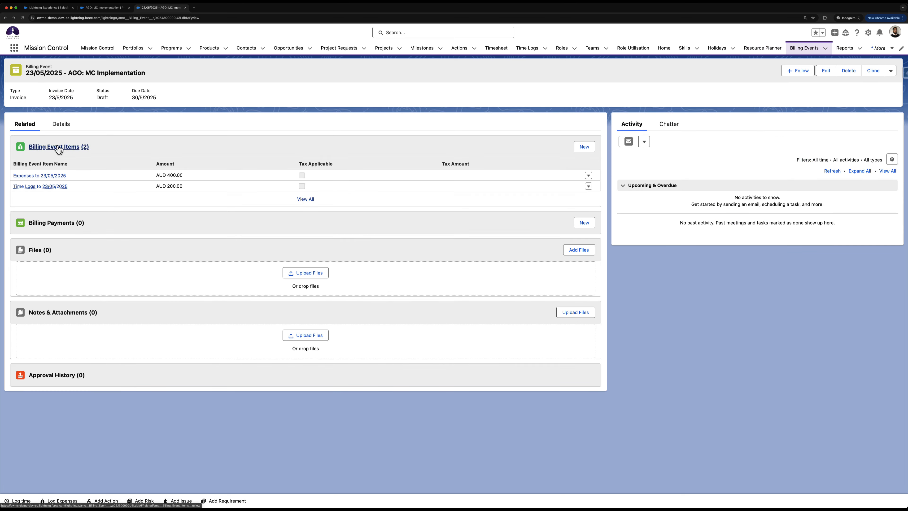
left_click(42, 188)
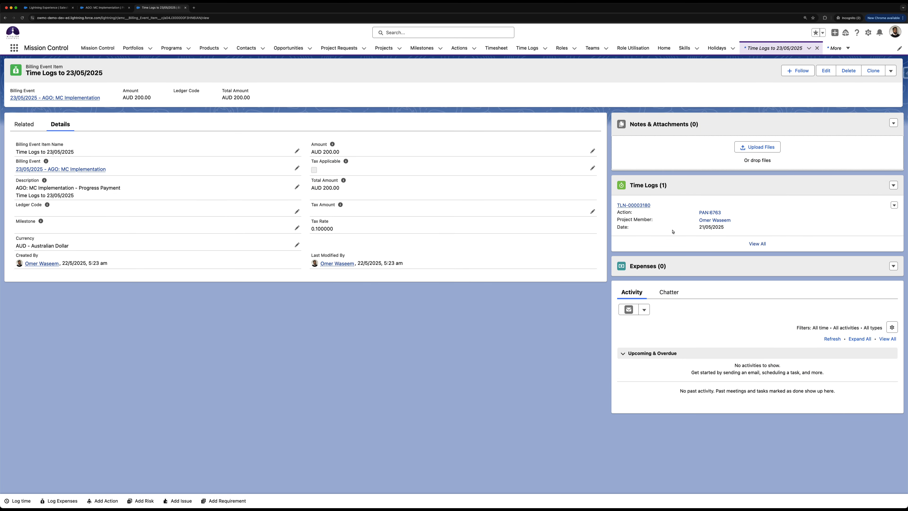
Step: Return to the draft billing event and view its invoice PDF, reviewing the line items and Time Log Summary
left_click(55, 98)
left_click(60, 125)
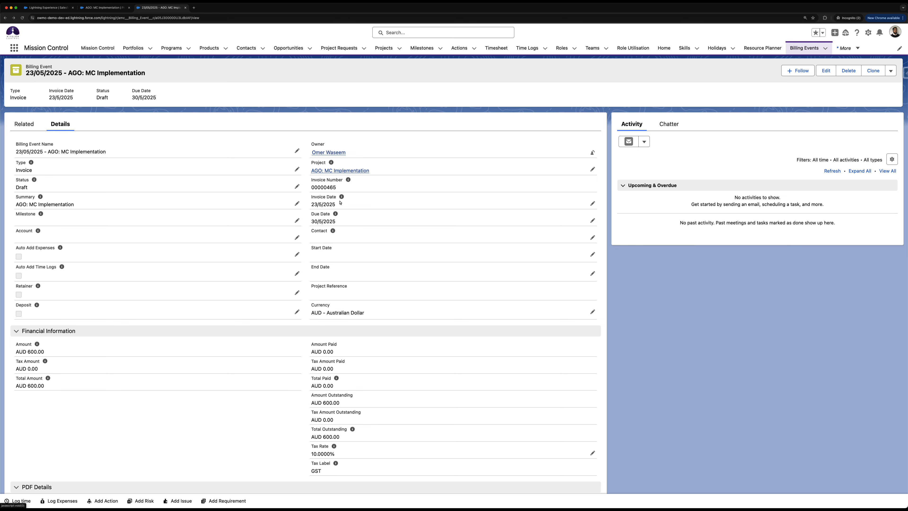
left_click(891, 70)
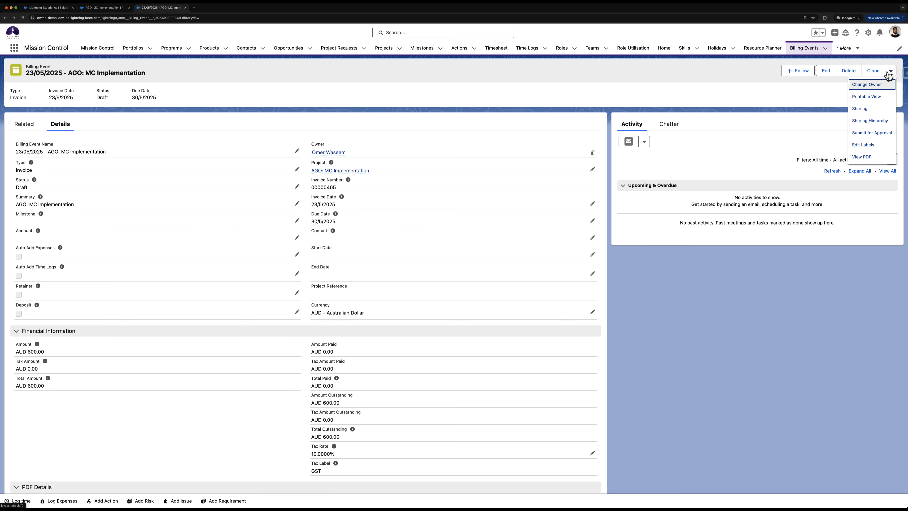
left_click(881, 161)
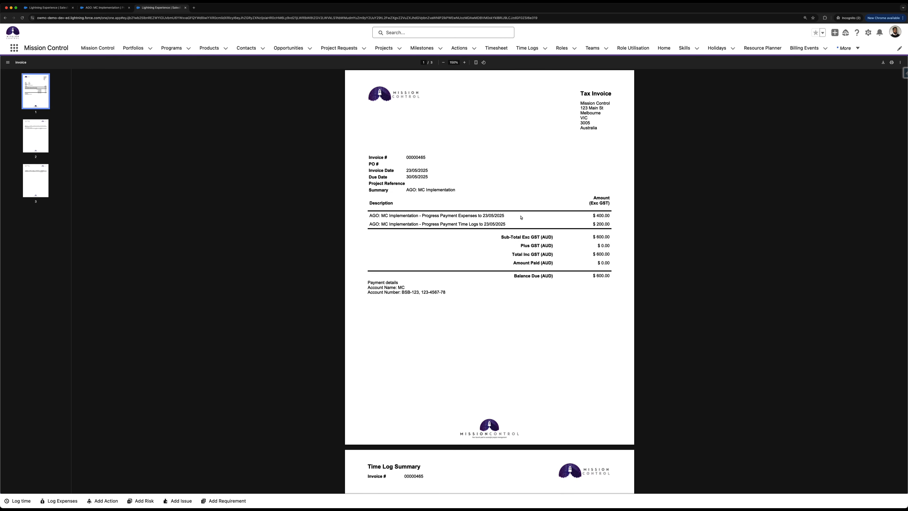
scroll(525, 256, "down", 8)
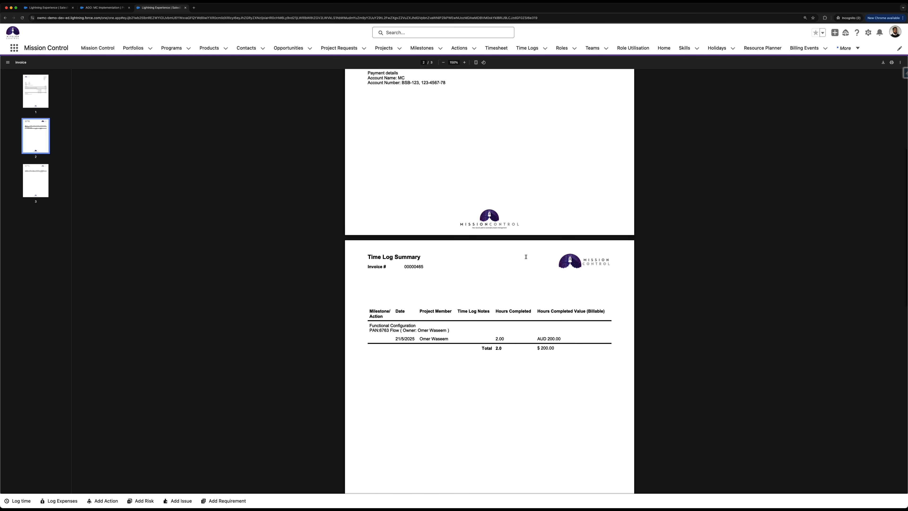
Step: Review the Time Log Summary, Expense Summary and line items in the invoice PDF, and return to the billing event record
scroll(526, 257, "down", 1)
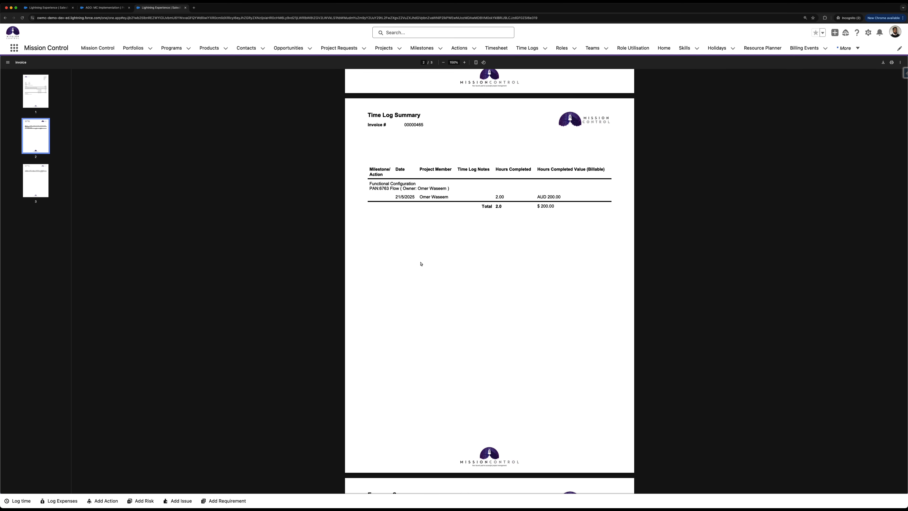
scroll(421, 264, "down", 9)
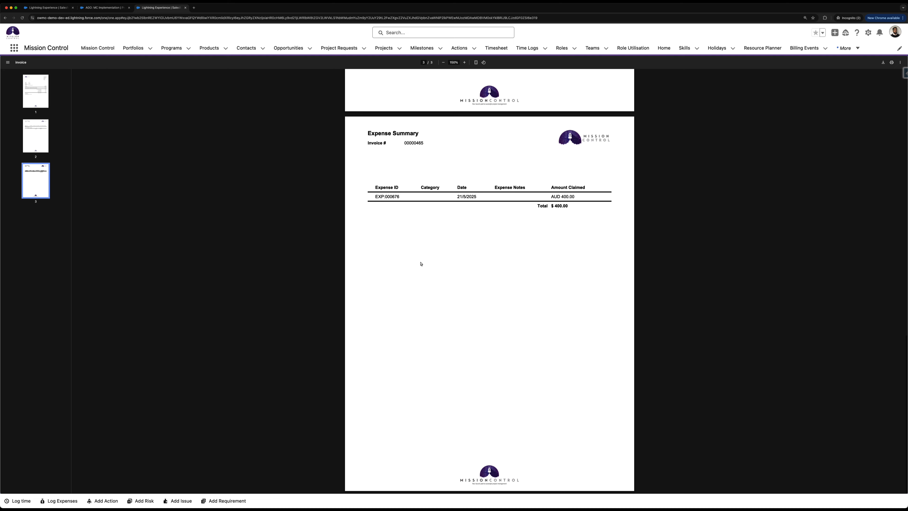
scroll(421, 263, "up", 20)
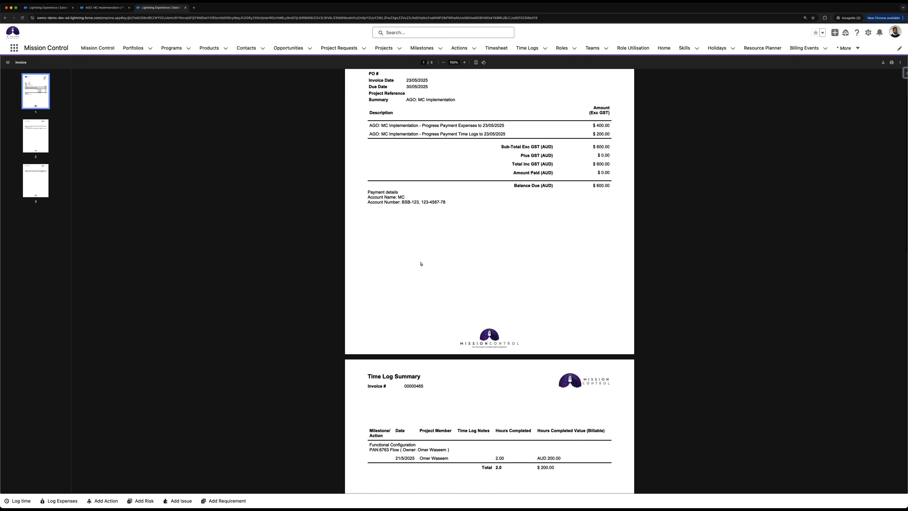
left_click(5, 17)
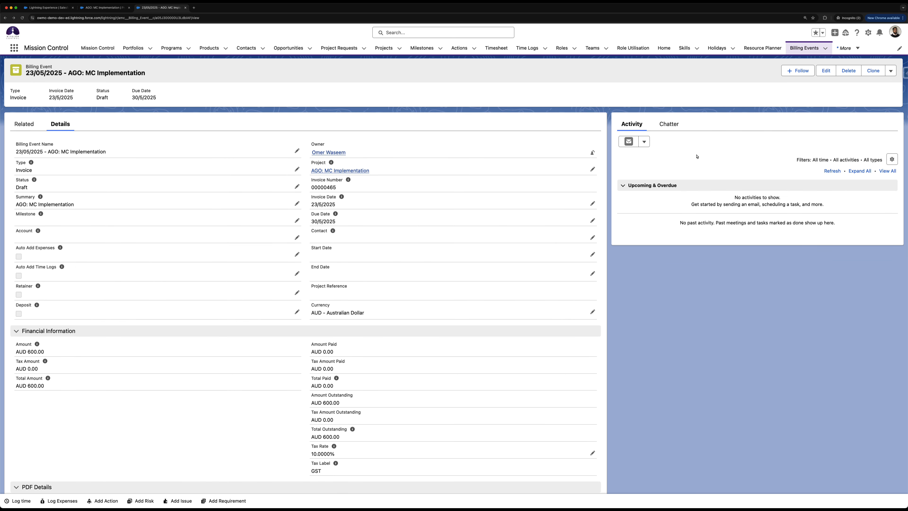
Step: Compose an email from the billing event with the Billing Event Notification - Client template, and close the draft without sending it
left_click(629, 142)
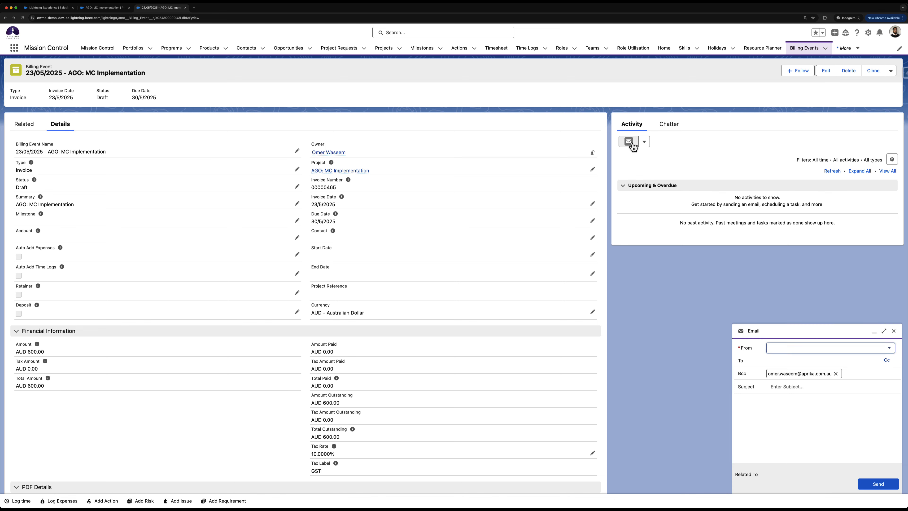
left_click(883, 331)
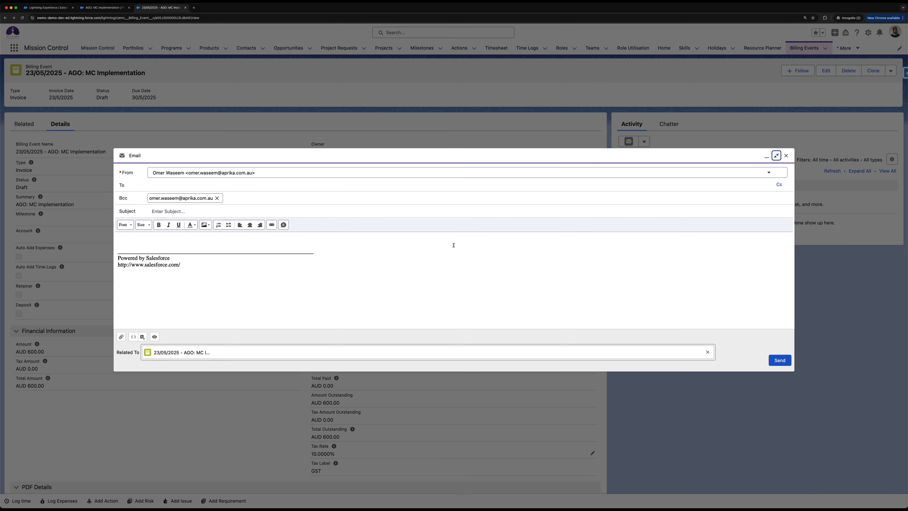
left_click(142, 336)
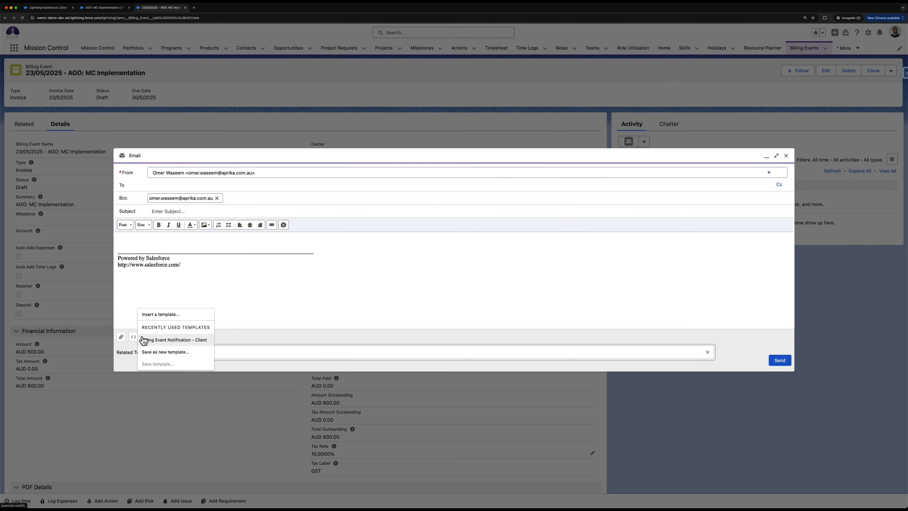
left_click(167, 341)
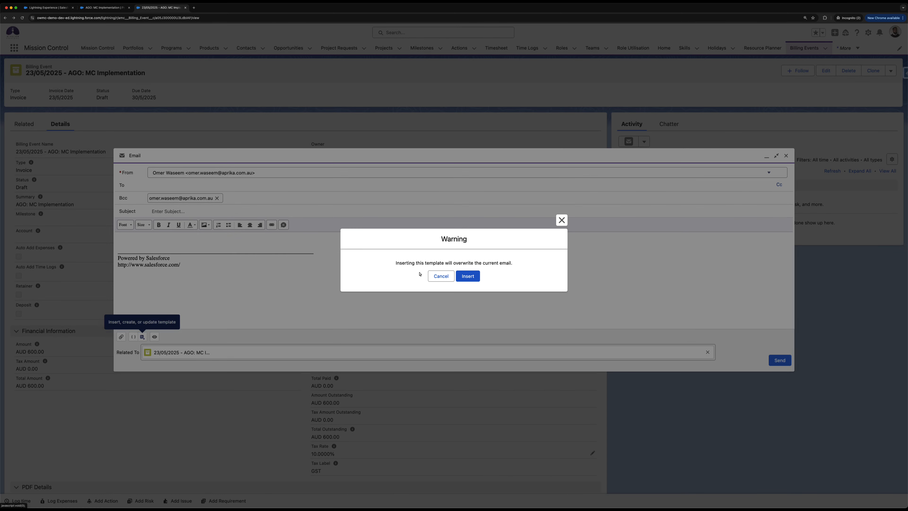
left_click(469, 278)
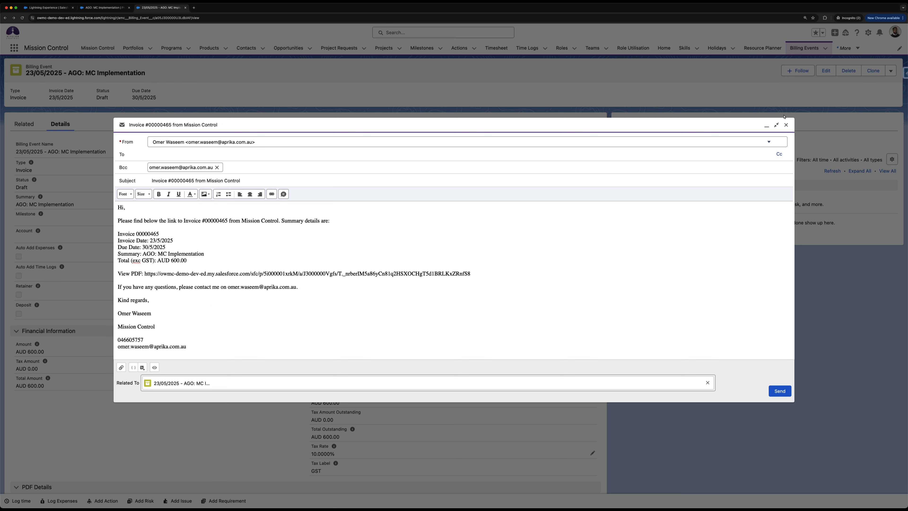
left_click(786, 124)
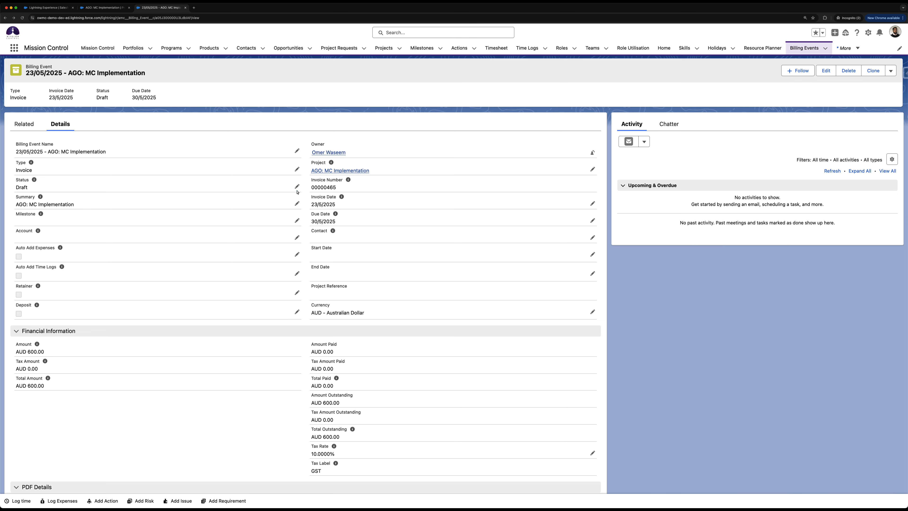
Step: Set the status of the billing event 23/05/2025 - AGO: MC Implementation to Issued and save the record
left_click(296, 187)
left_click(199, 195)
left_click(151, 231)
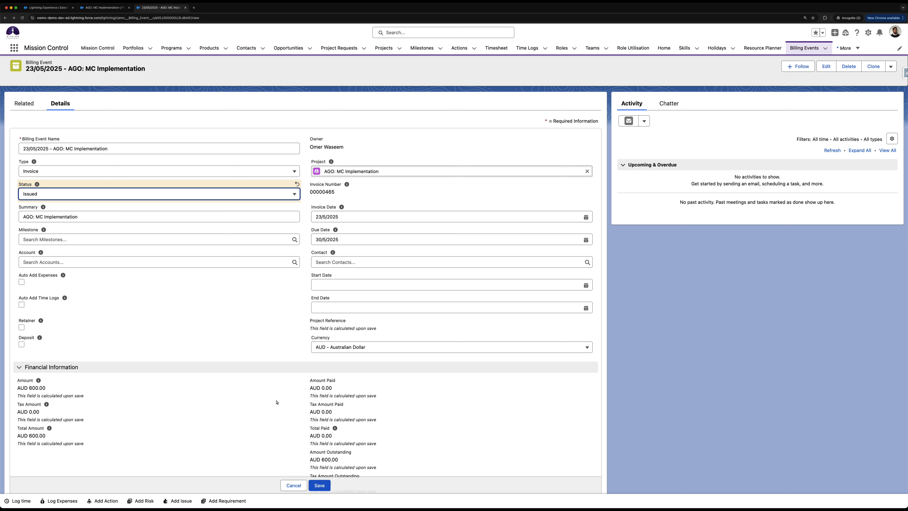
left_click(307, 486)
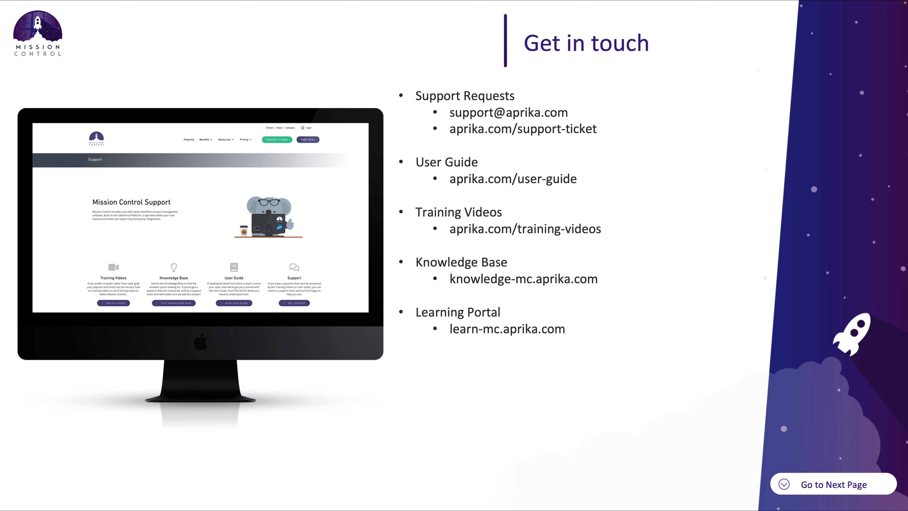